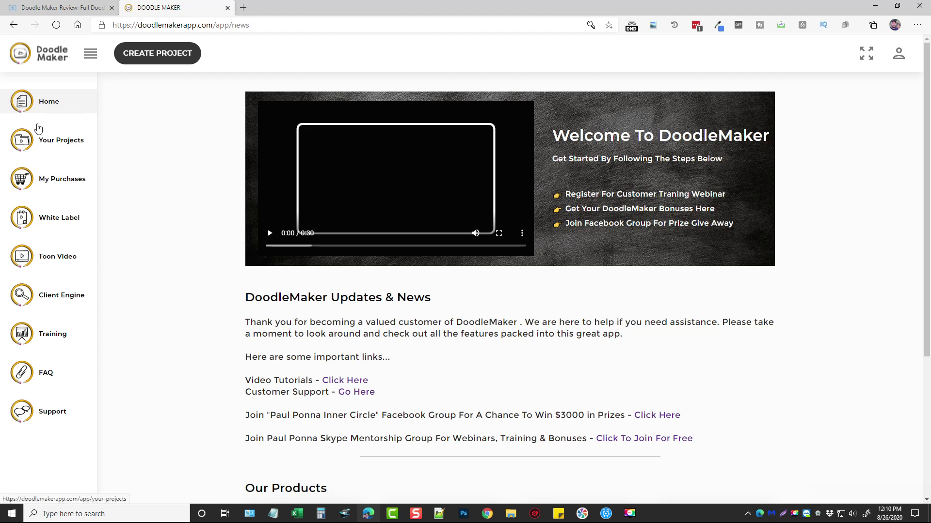
Step: Begin a new project from a ready-made template to bring up the Whiteboard template library
{"action": "left_click", "coordinate": [164, 56]}
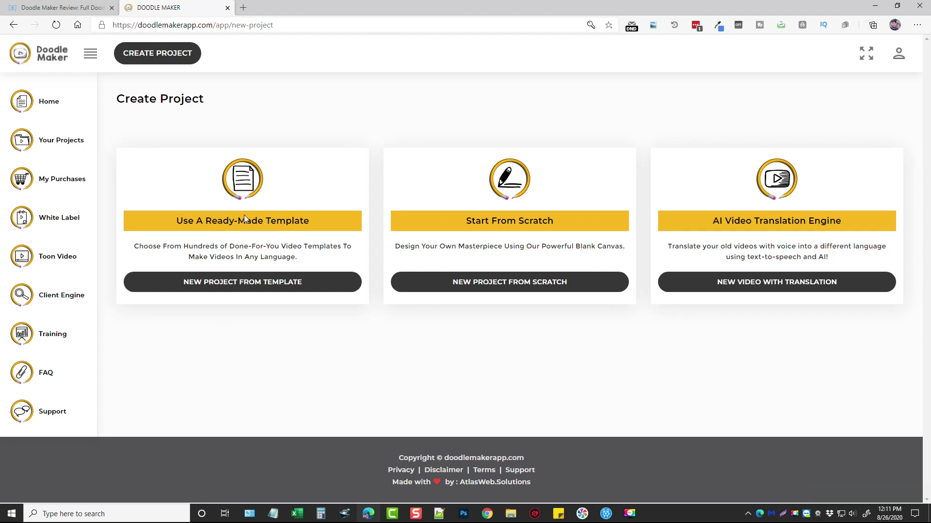
{"action": "left_click", "coordinate": [243, 284]}
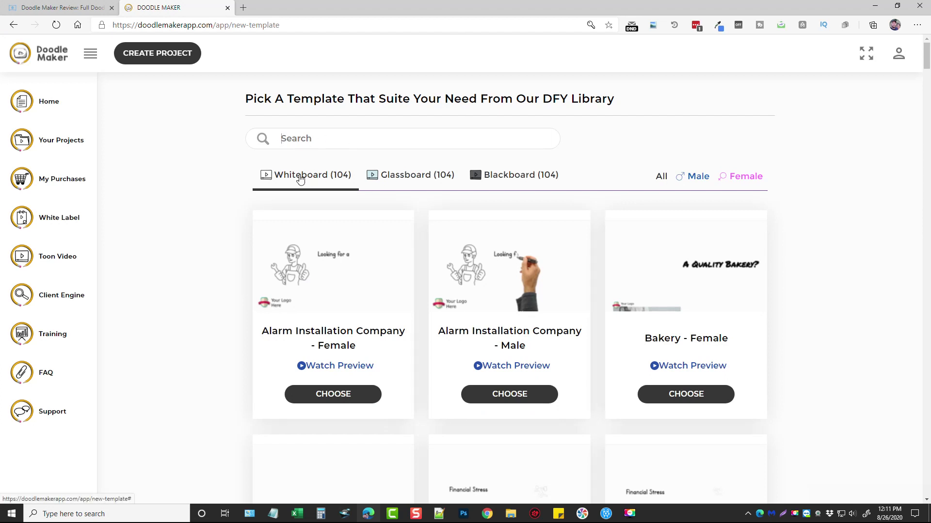
Step: Compare the Blackboard and Whiteboard template styles and scroll down to Locksmith - Male
{"action": "left_click", "coordinate": [517, 182]}
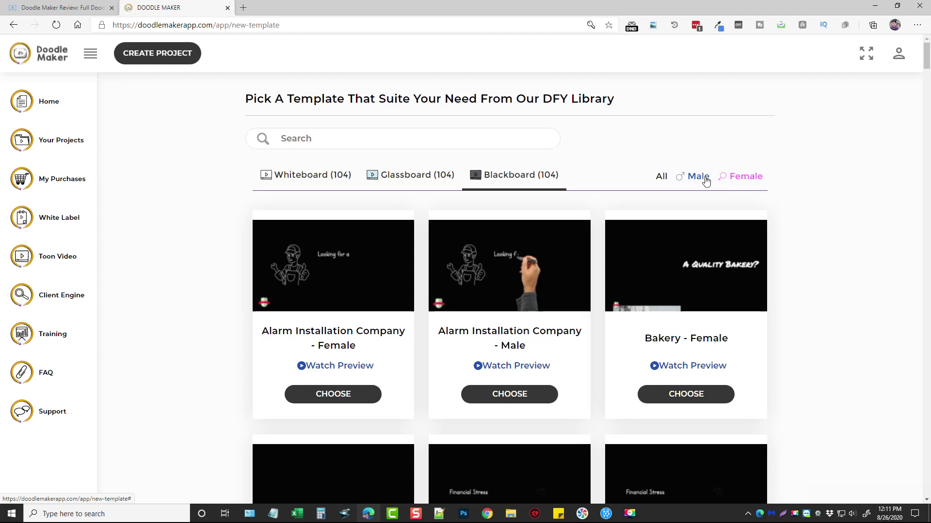
{"action": "left_click", "coordinate": [315, 178]}
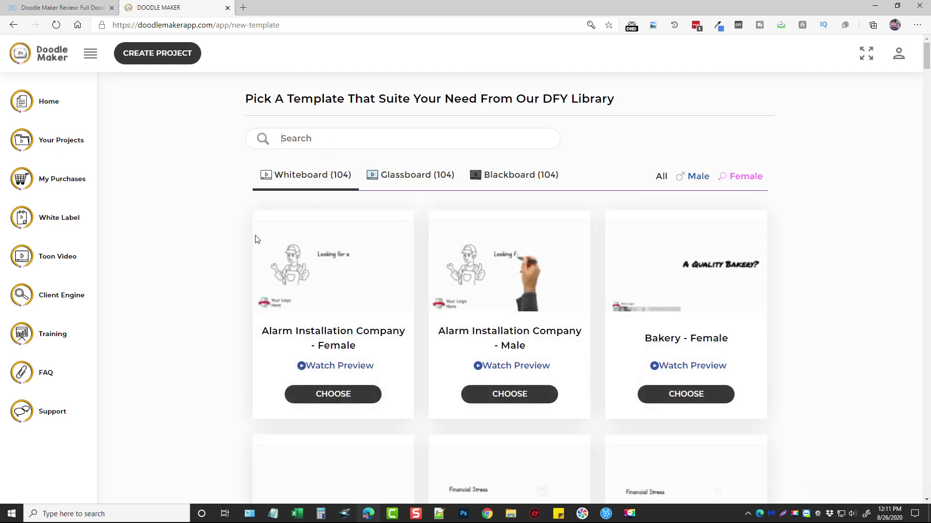
{"action": "scroll", "coordinate": [194, 279], "scroll_direction": "down", "scroll_amount": 5}
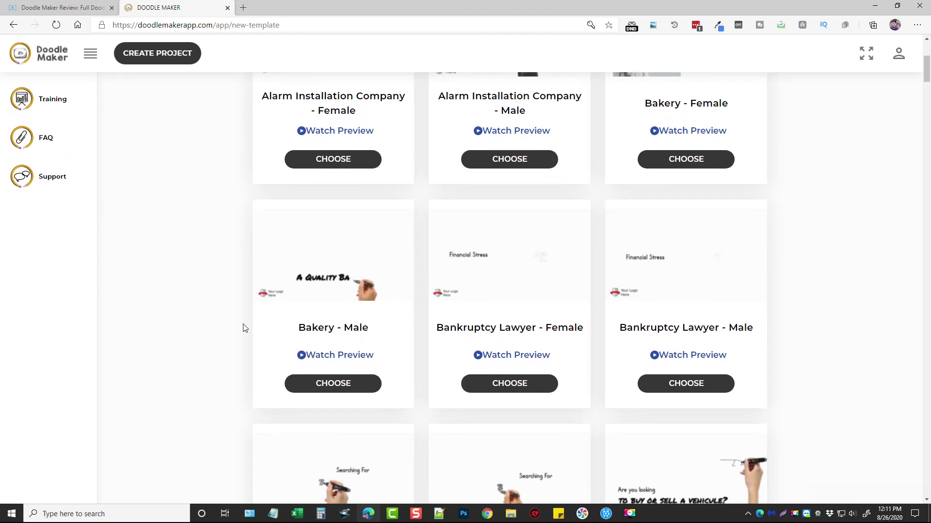
{"action": "scroll", "coordinate": [223, 334], "scroll_direction": "down", "scroll_amount": 10}
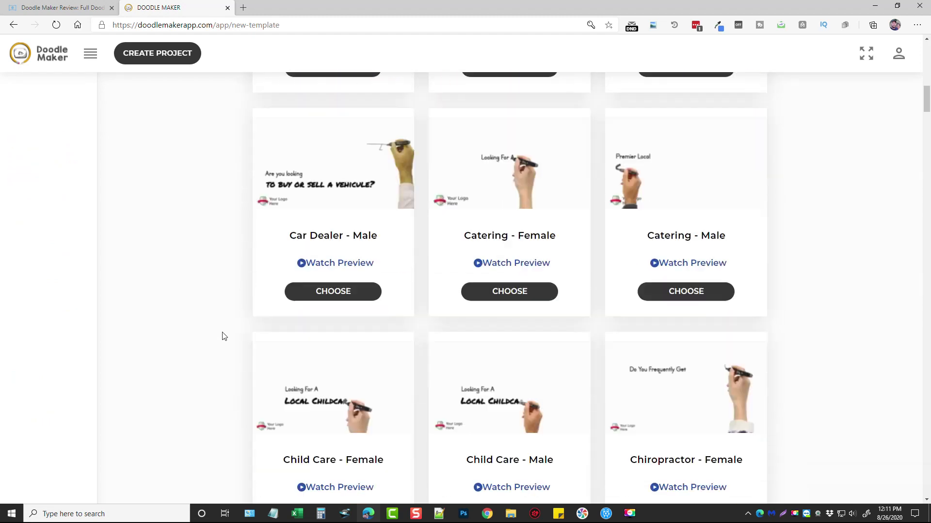
{"action": "scroll", "coordinate": [223, 335], "scroll_direction": "down", "scroll_amount": 12}
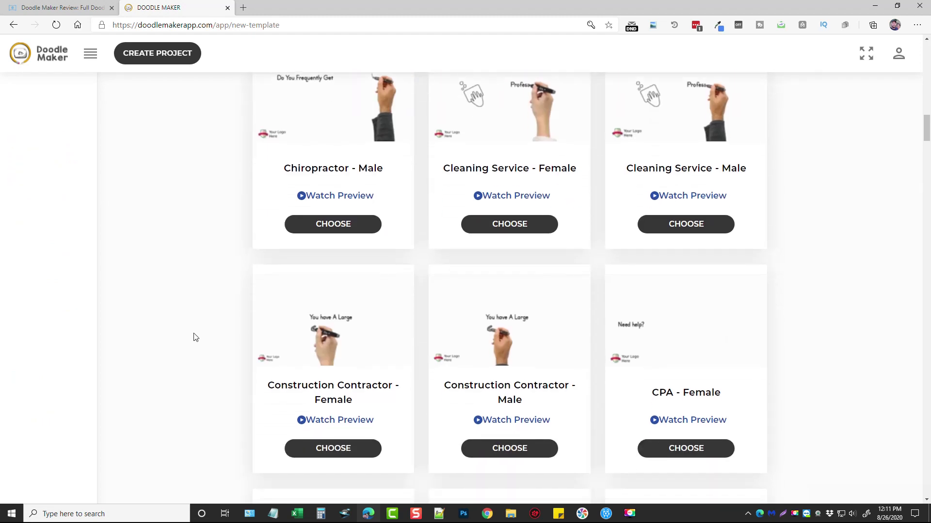
{"action": "scroll", "coordinate": [194, 336], "scroll_direction": "down", "scroll_amount": 10}
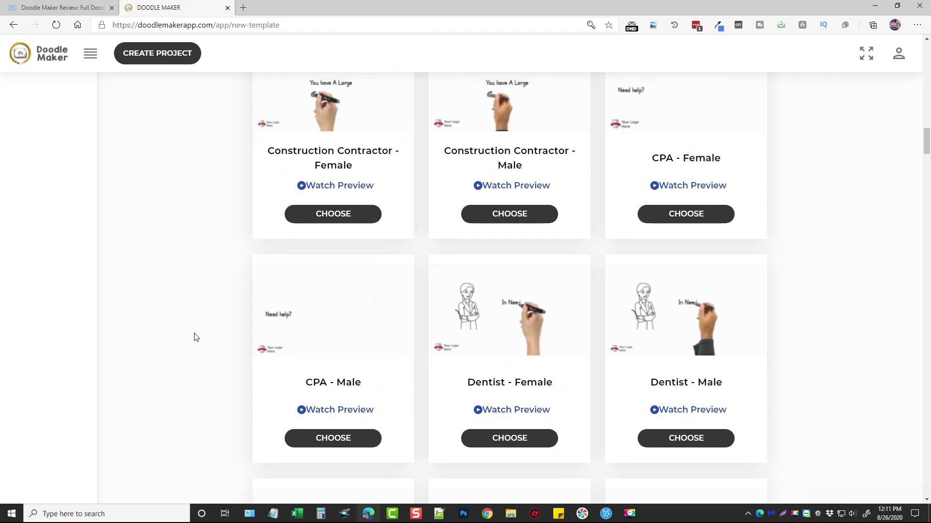
{"action": "scroll", "coordinate": [156, 321], "scroll_direction": "down", "scroll_amount": 7}
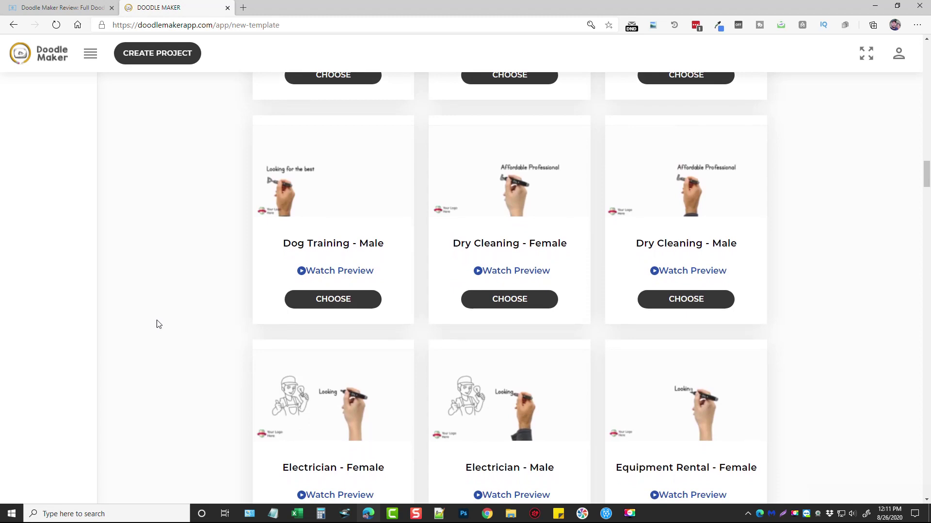
{"action": "scroll", "coordinate": [156, 322], "scroll_direction": "down", "scroll_amount": 2}
{"action": "scroll", "coordinate": [147, 329], "scroll_direction": "down", "scroll_amount": 2}
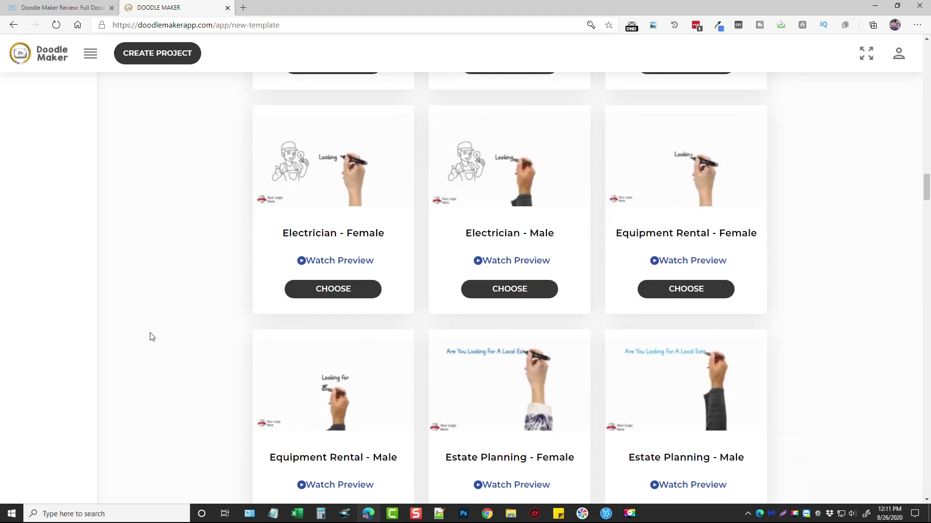
{"action": "scroll", "coordinate": [154, 339], "scroll_direction": "down", "scroll_amount": 4}
{"action": "scroll", "coordinate": [156, 342], "scroll_direction": "down", "scroll_amount": 4}
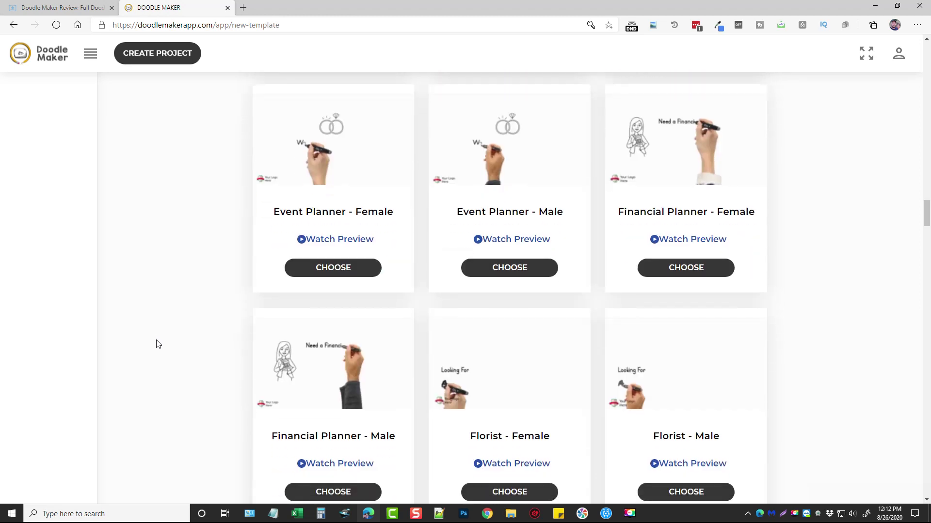
{"action": "scroll", "coordinate": [173, 344], "scroll_direction": "down", "scroll_amount": 2}
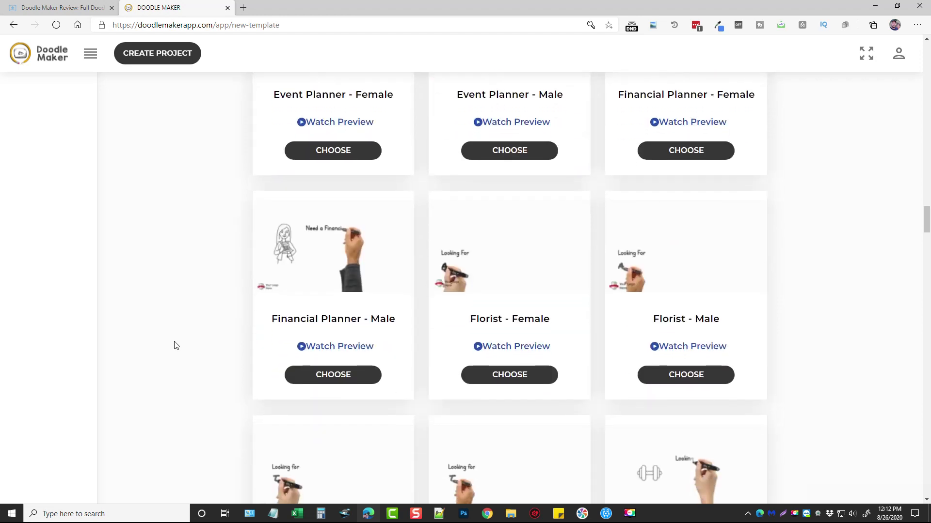
{"action": "scroll", "coordinate": [180, 349], "scroll_direction": "down", "scroll_amount": 2}
{"action": "scroll", "coordinate": [183, 349], "scroll_direction": "down", "scroll_amount": 4}
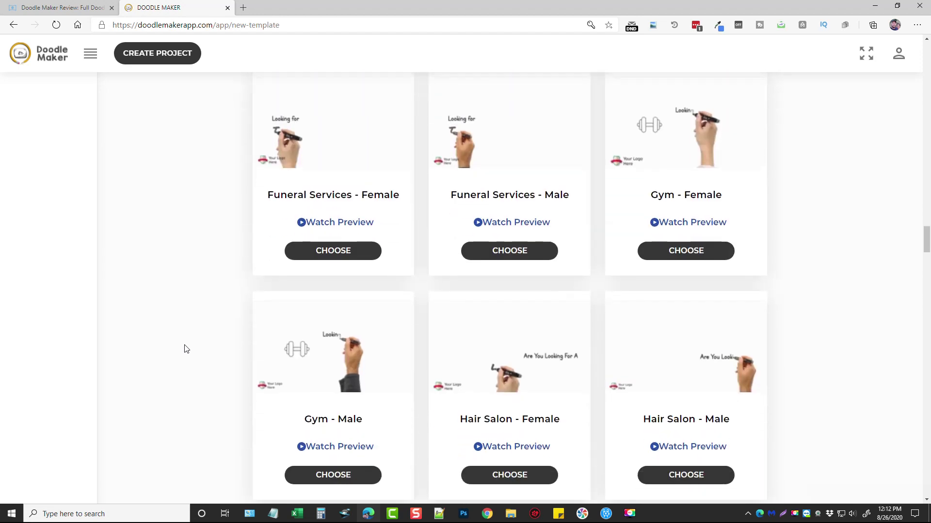
{"action": "scroll", "coordinate": [179, 349], "scroll_direction": "down", "scroll_amount": 4}
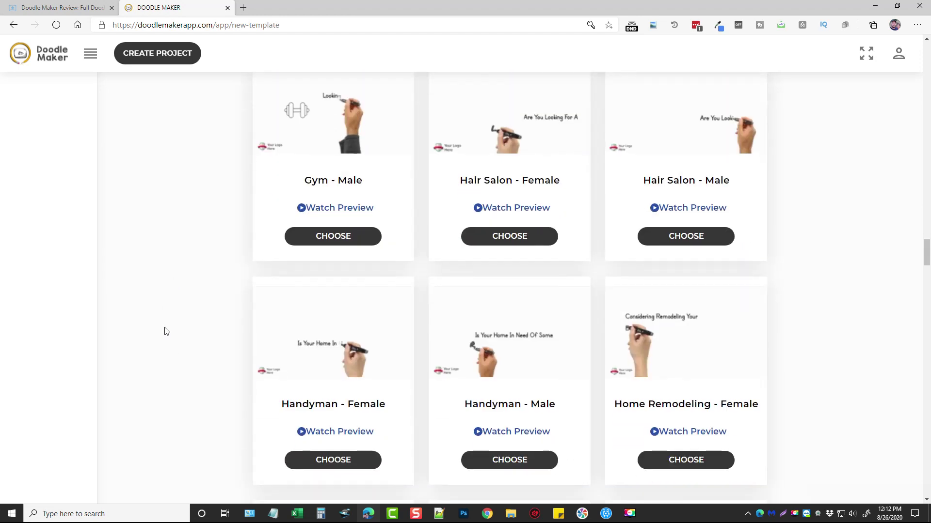
{"action": "scroll", "coordinate": [173, 328], "scroll_direction": "down", "scroll_amount": 4}
{"action": "scroll", "coordinate": [173, 333], "scroll_direction": "down", "scroll_amount": 4}
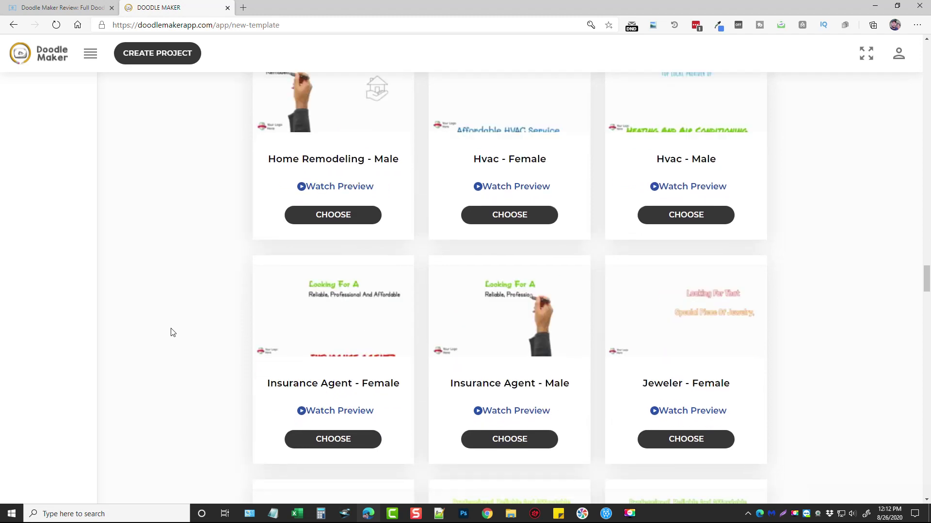
{"action": "scroll", "coordinate": [173, 332], "scroll_direction": "down", "scroll_amount": 4}
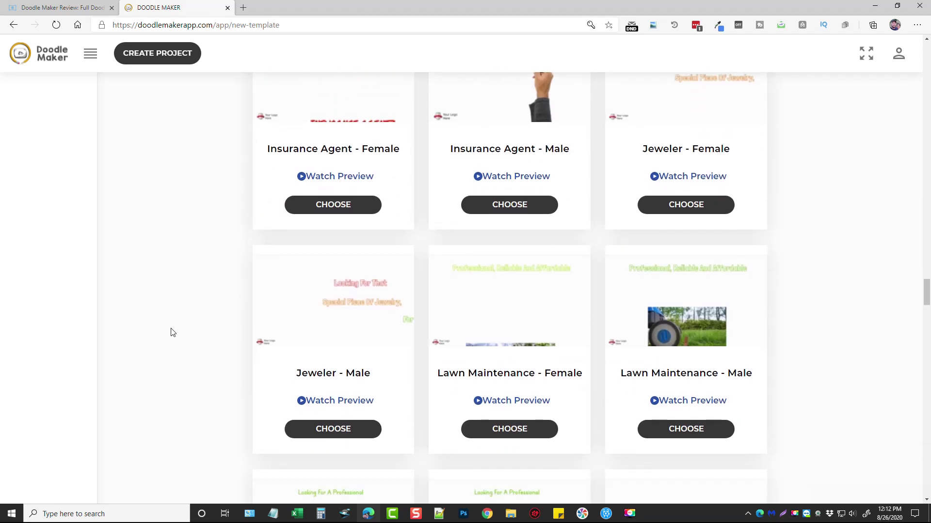
{"action": "scroll", "coordinate": [173, 332], "scroll_direction": "down", "scroll_amount": 4}
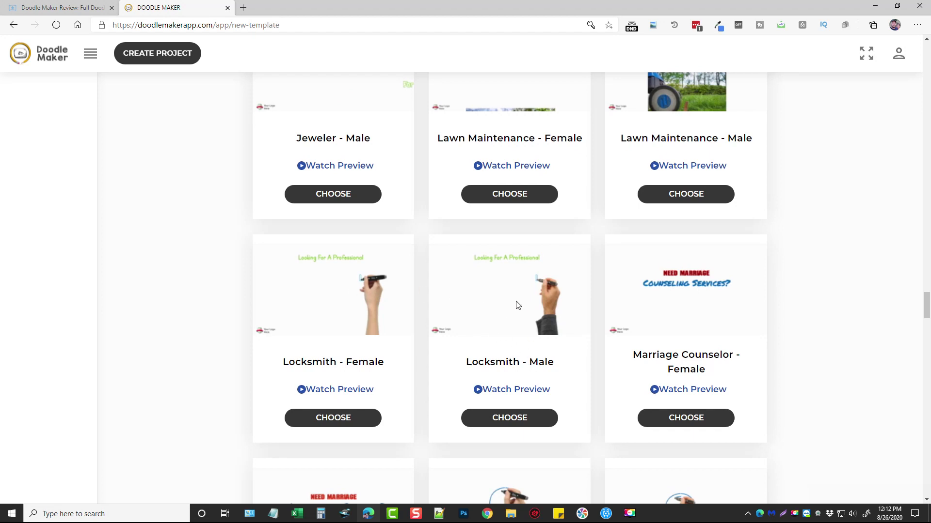
Step: Watch the Locksmith - Male template preview, then choose it for the project
{"action": "left_click", "coordinate": [494, 394]}
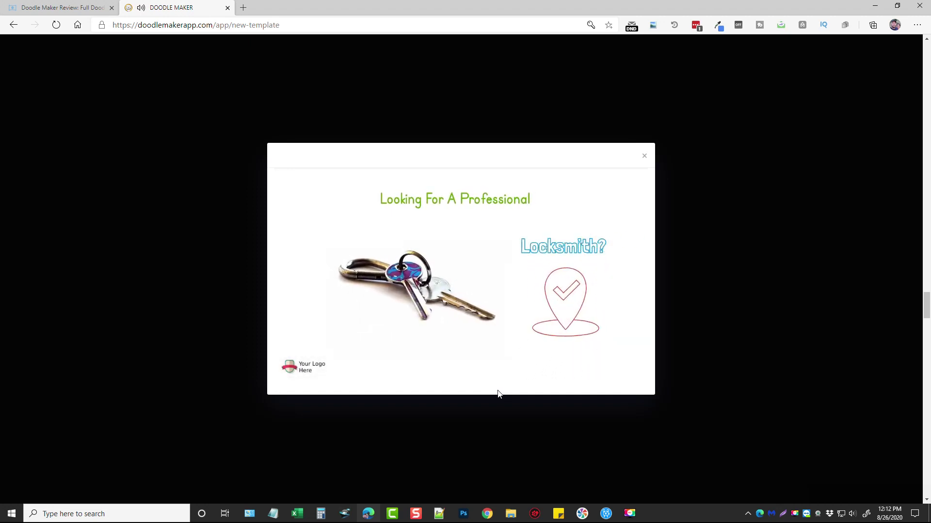
{"action": "left_click", "coordinate": [645, 155]}
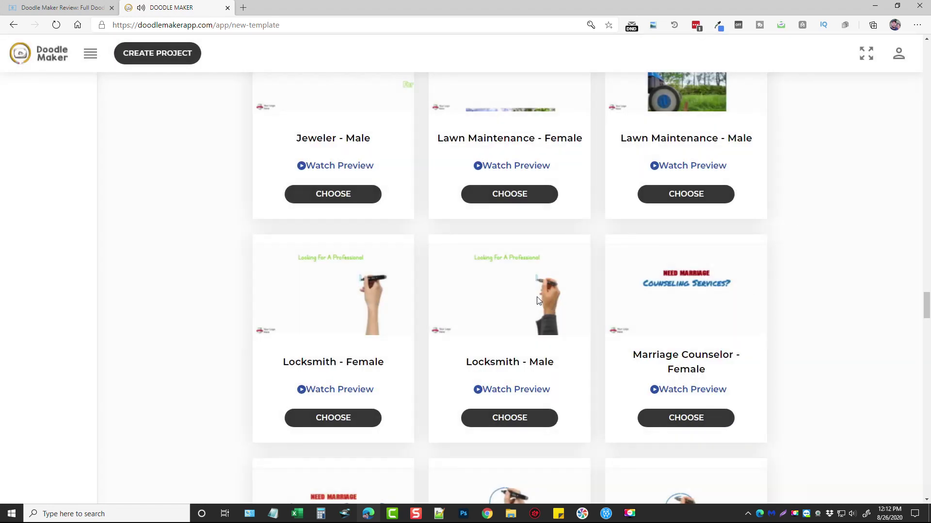
{"action": "left_click", "coordinate": [516, 420]}
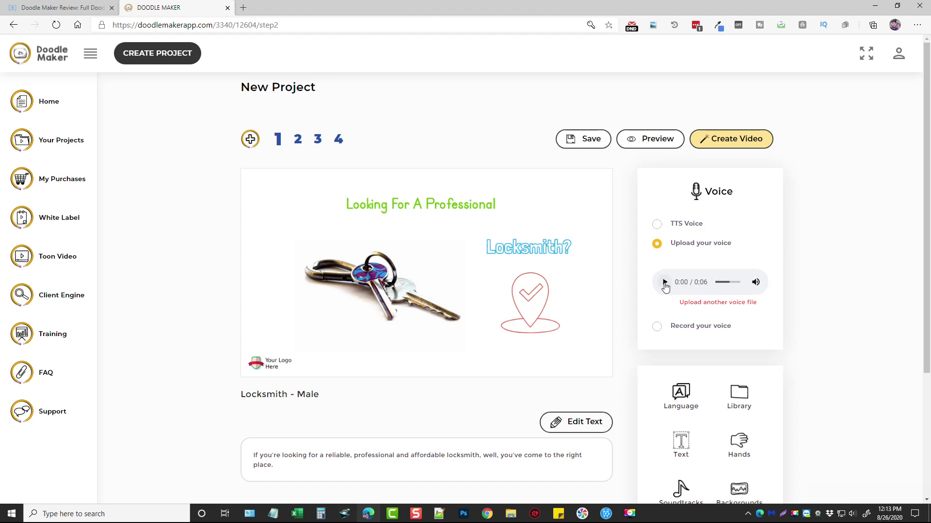
Step: Play the uploaded voice track, then browse the text-to-speech voices, leaving UK English Female
{"action": "left_click", "coordinate": [664, 283]}
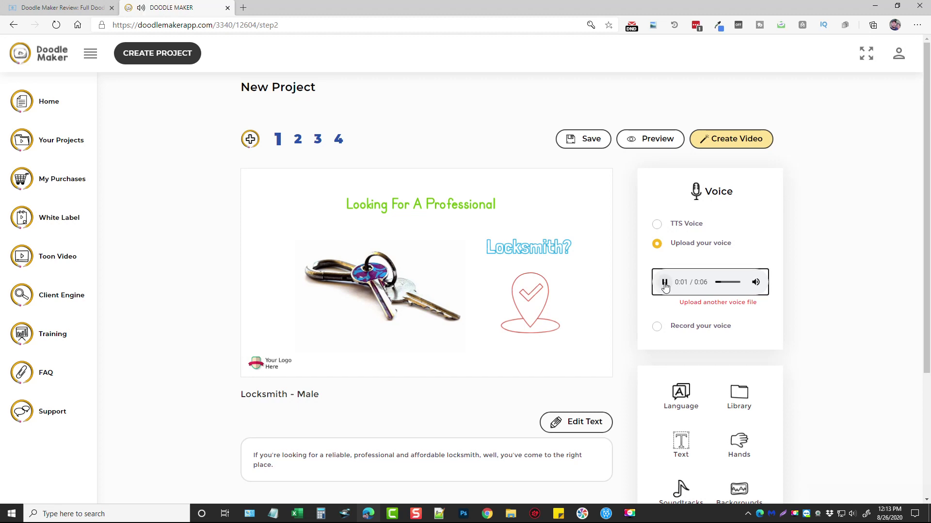
{"action": "left_click", "coordinate": [665, 285]}
{"action": "left_click", "coordinate": [657, 225]}
{"action": "left_click", "coordinate": [705, 245]}
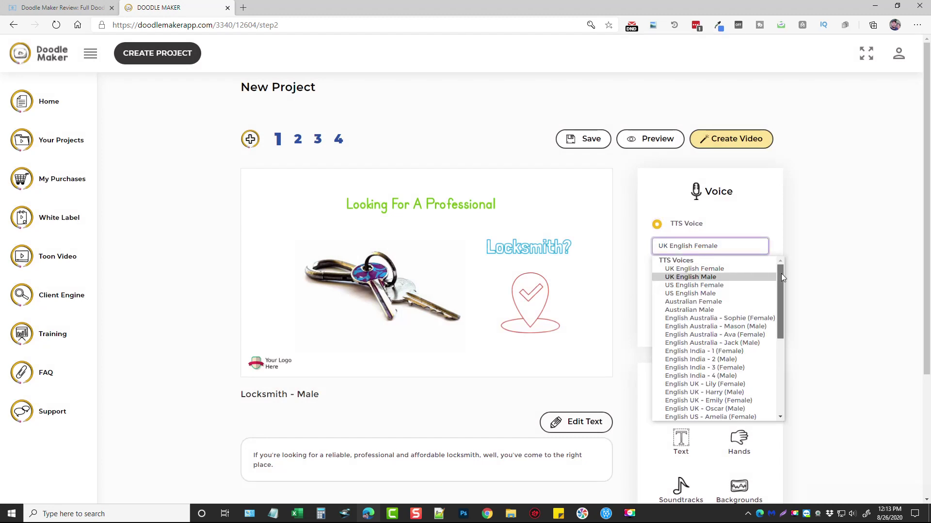
{"action": "mouse_move", "coordinate": [781, 274]}
{"action": "left_mouse_down"}
{"action": "mouse_move", "coordinate": [777, 362]}
{"action": "mouse_move", "coordinate": [779, 258]}
{"action": "left_mouse_up"}
{"action": "left_click", "coordinate": [768, 214]}
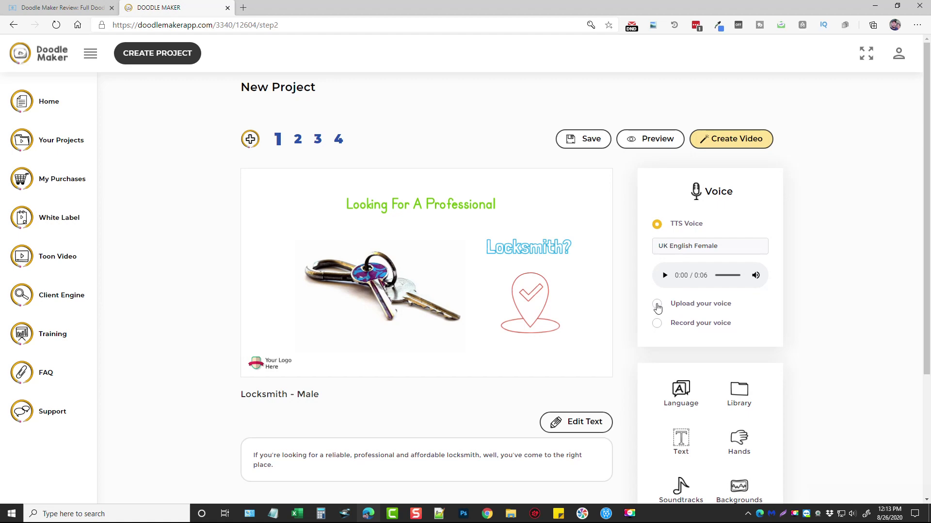
Step: Switch the narration back to the uploaded 0:06 voice file
{"action": "left_click", "coordinate": [657, 304]}
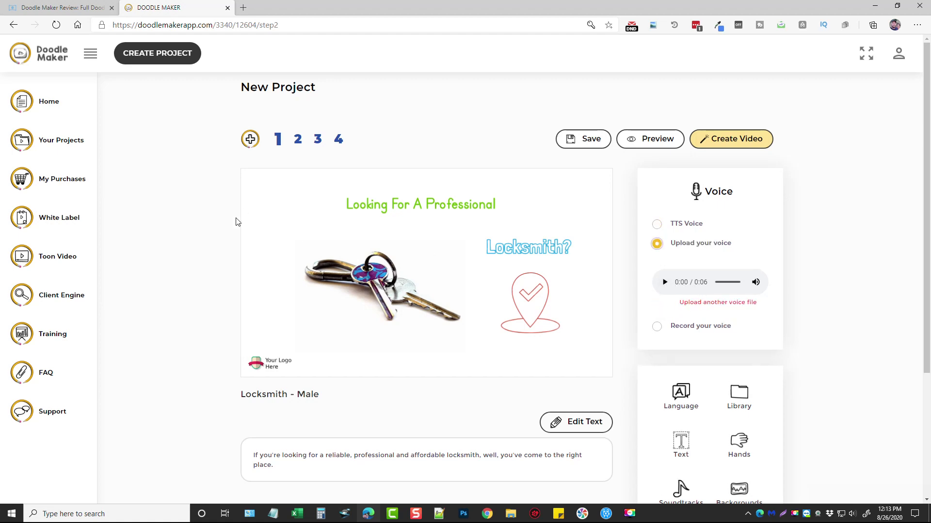
{"action": "scroll", "coordinate": [237, 222], "scroll_direction": "down", "scroll_amount": 4}
{"action": "scroll", "coordinate": [247, 240], "scroll_direction": "up", "scroll_amount": 3}
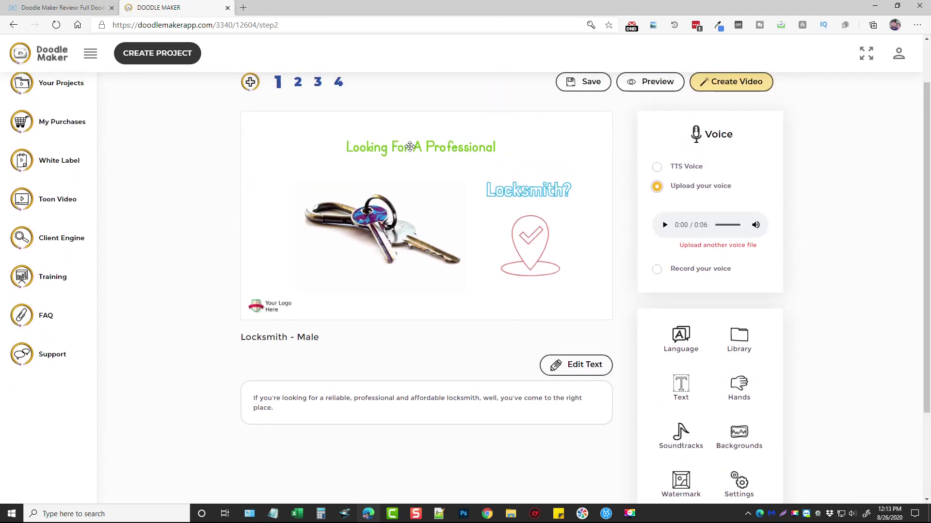
Step: Enlarge the Looking For A Professional headline to size 40 and move it across the top
{"action": "left_click", "coordinate": [410, 147]}
{"action": "mouse_move", "coordinate": [440, 145]}
{"action": "left_mouse_down"}
{"action": "mouse_move", "coordinate": [477, 154]}
{"action": "mouse_move", "coordinate": [437, 149]}
{"action": "left_mouse_up"}
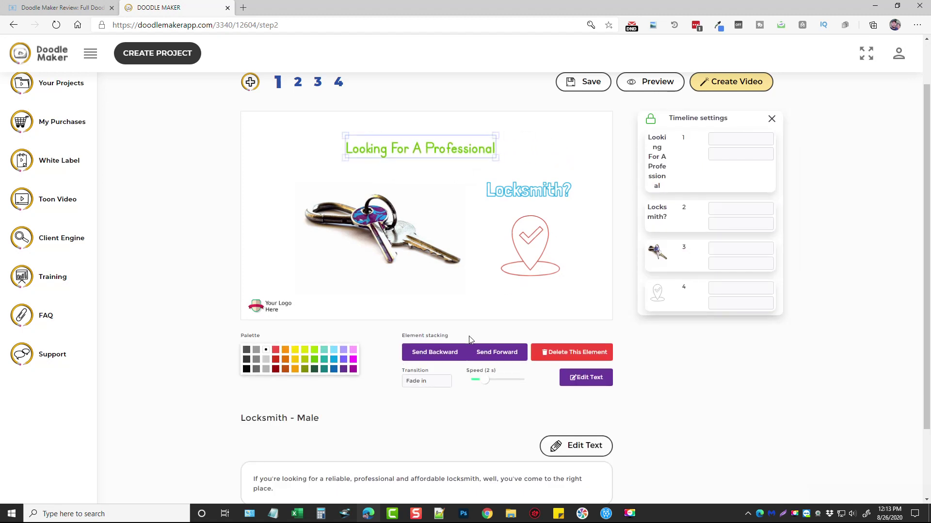
{"action": "left_click", "coordinate": [588, 381]}
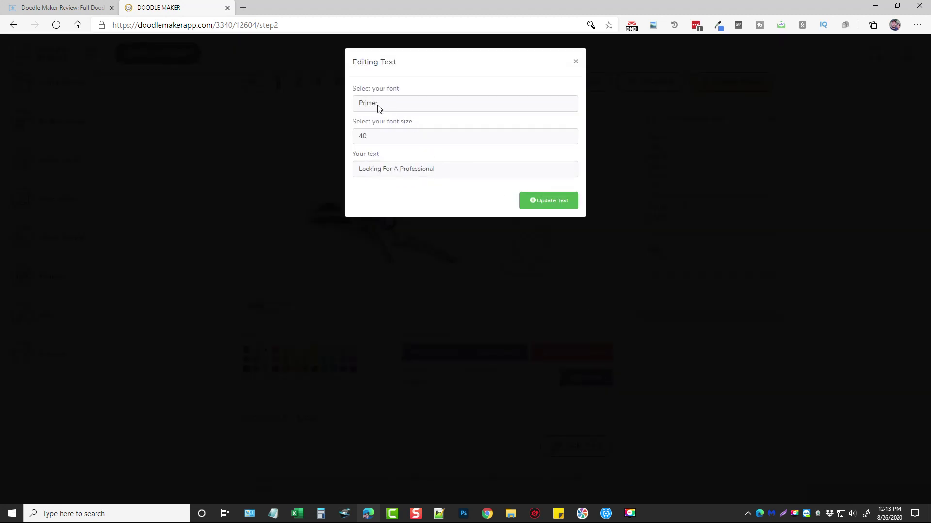
{"action": "left_click", "coordinate": [574, 64]}
{"action": "left_click_drag", "start_coordinate": [563, 177], "coordinate": [532, 174]}
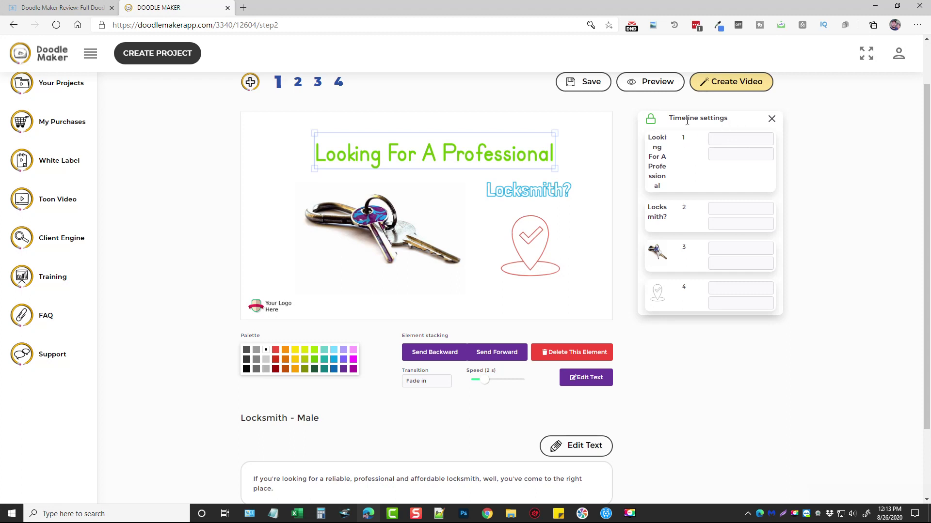
Step: Check the first timeline element's display options, then close Timeline settings without changes
{"action": "left_click", "coordinate": [734, 139]}
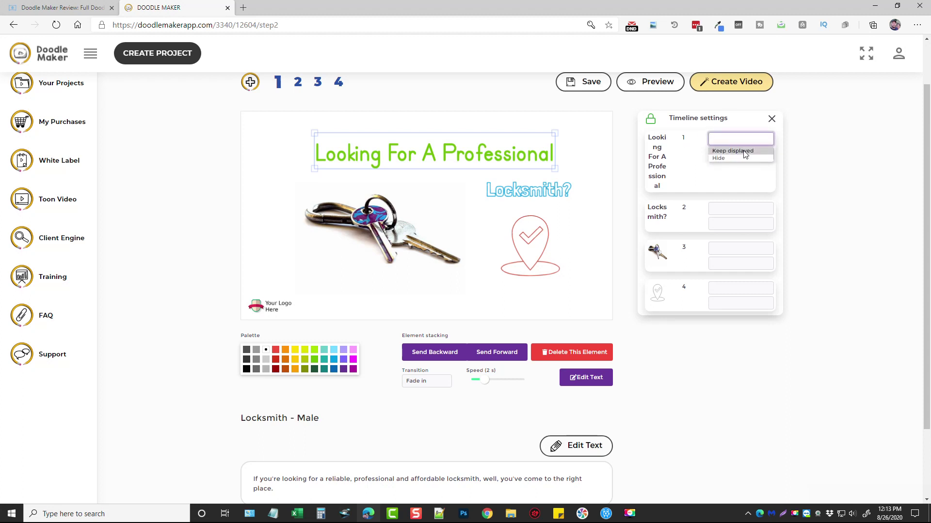
{"action": "left_click", "coordinate": [838, 191]}
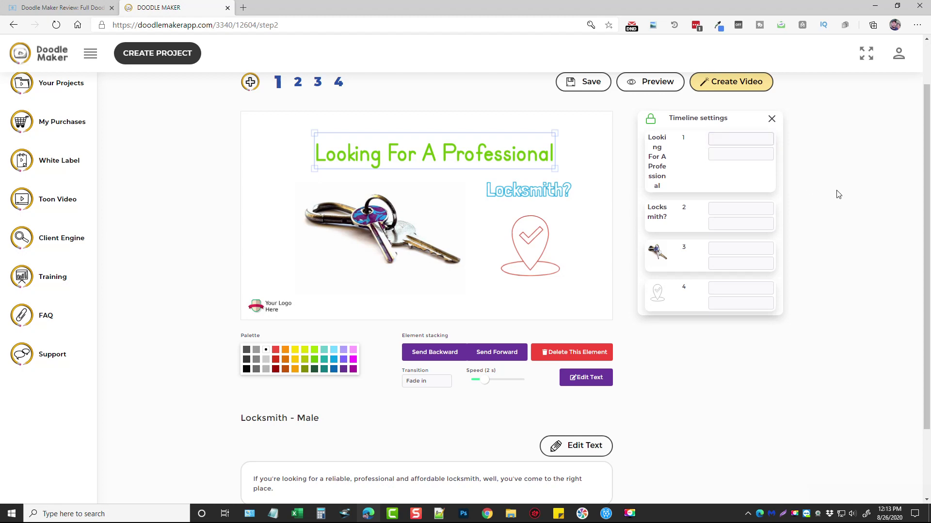
{"action": "left_click", "coordinate": [771, 120]}
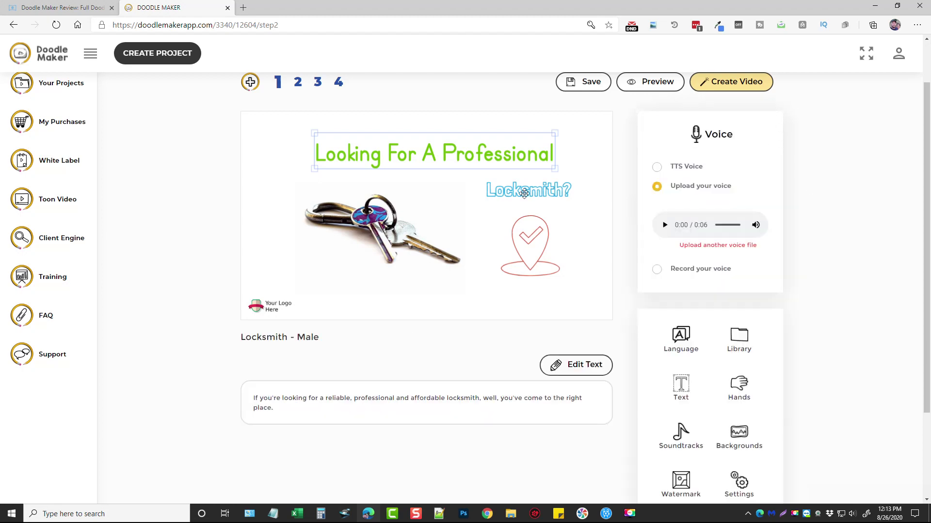
Step: Keep English as the speech language, then view the Library's two uploaded landscape photos
{"action": "scroll", "coordinate": [817, 311], "scroll_direction": "down", "scroll_amount": 3}
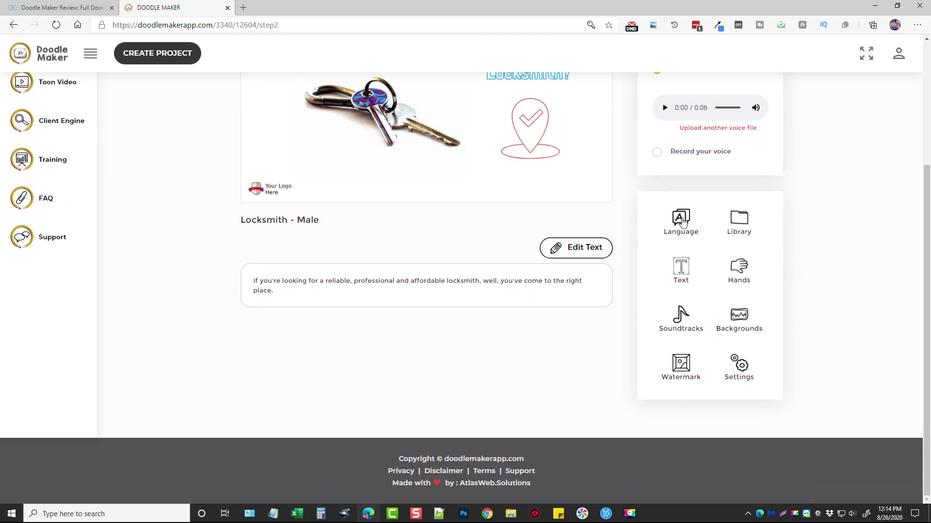
{"action": "left_click", "coordinate": [674, 219]}
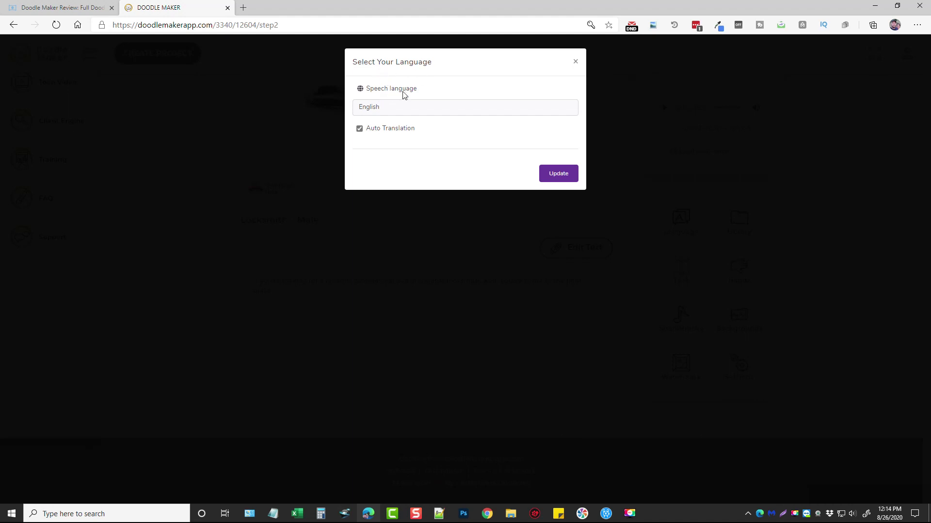
{"action": "left_click", "coordinate": [395, 108]}
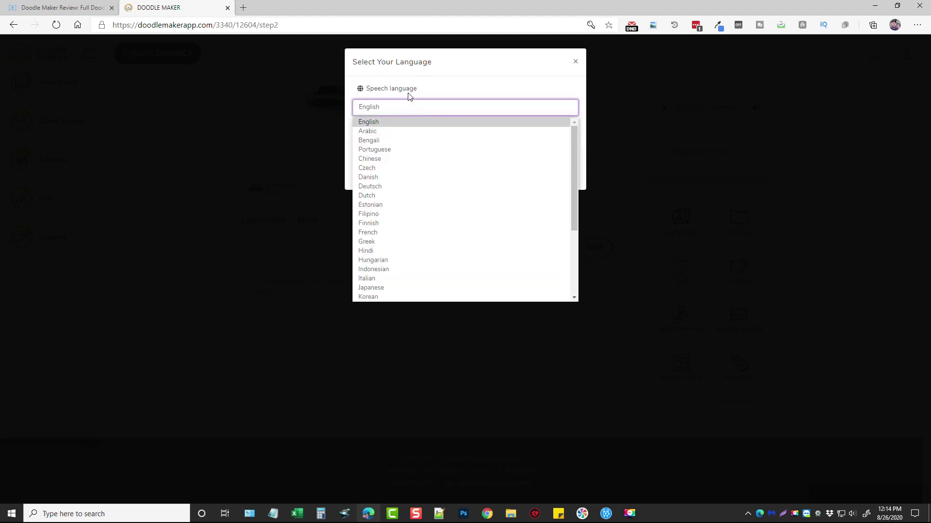
{"action": "scroll", "coordinate": [428, 214], "scroll_direction": "down", "scroll_amount": 3}
{"action": "scroll", "coordinate": [428, 216], "scroll_direction": "up", "scroll_amount": 3}
{"action": "left_click", "coordinate": [478, 86]}
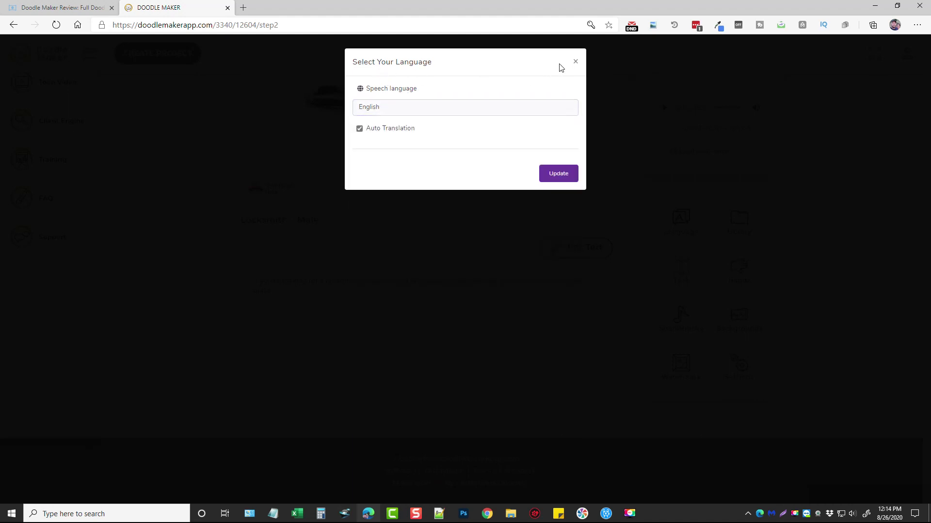
{"action": "left_click", "coordinate": [575, 63]}
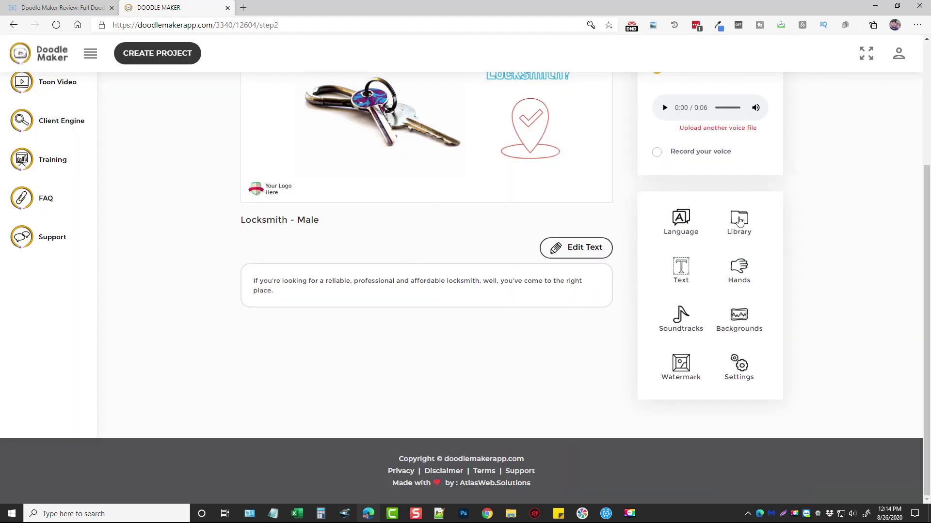
{"action": "left_click", "coordinate": [738, 220]}
{"action": "scroll", "coordinate": [835, 300], "scroll_direction": "up", "scroll_amount": 3}
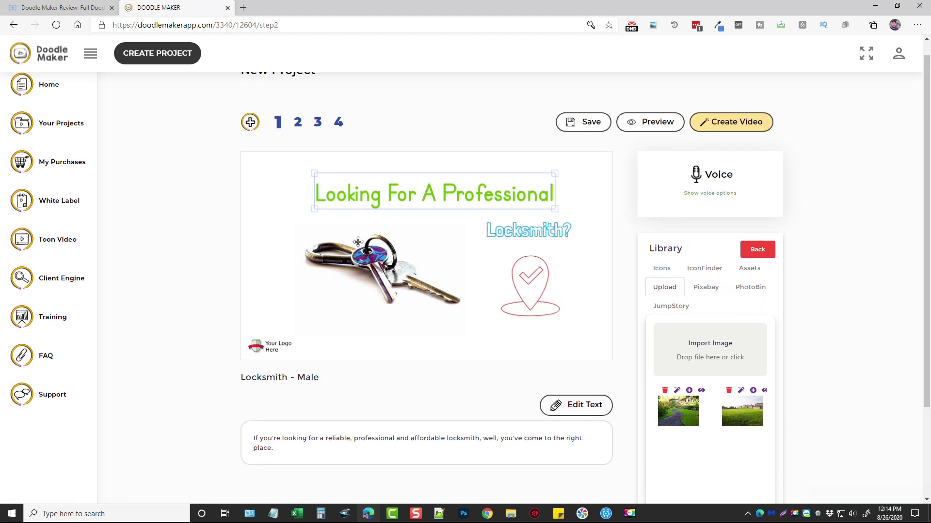
{"action": "left_click", "coordinate": [662, 268]}
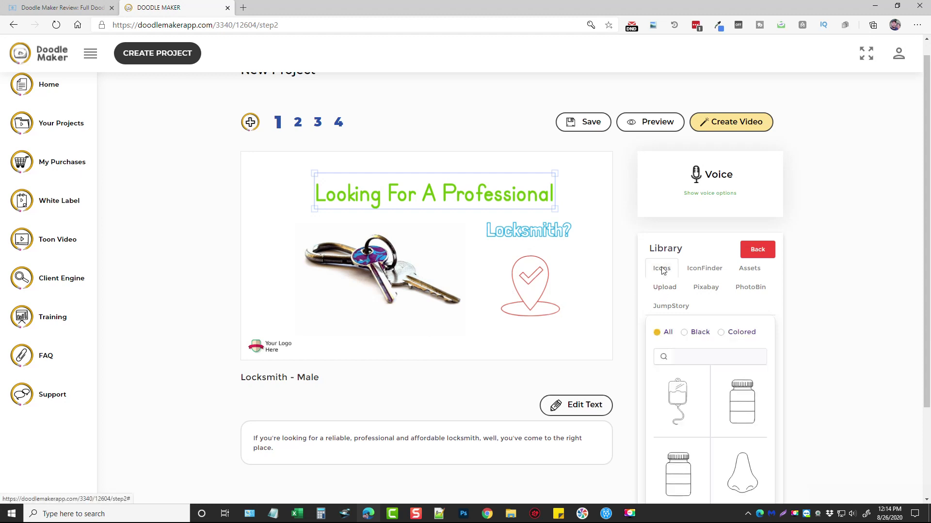
{"action": "scroll", "coordinate": [842, 366], "scroll_direction": "down", "scroll_amount": 3}
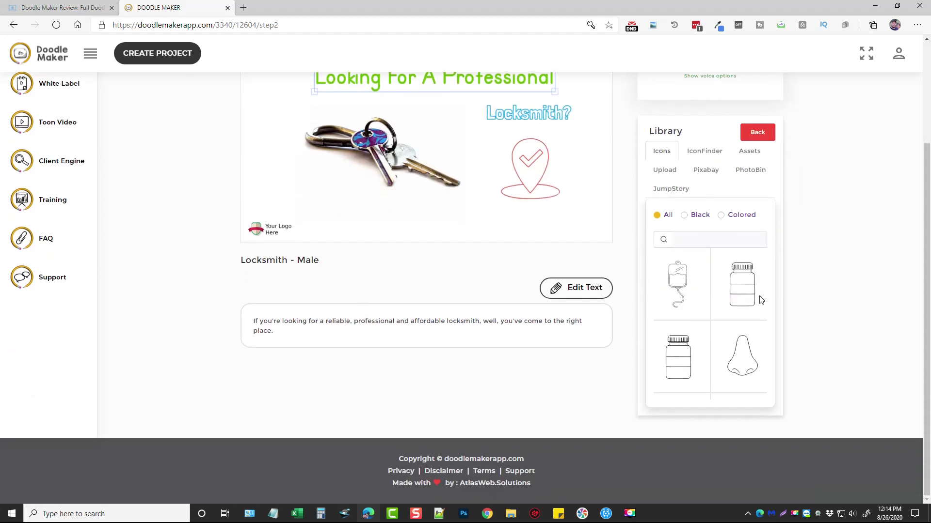
{"action": "scroll", "coordinate": [711, 231], "scroll_direction": "down", "scroll_amount": 5}
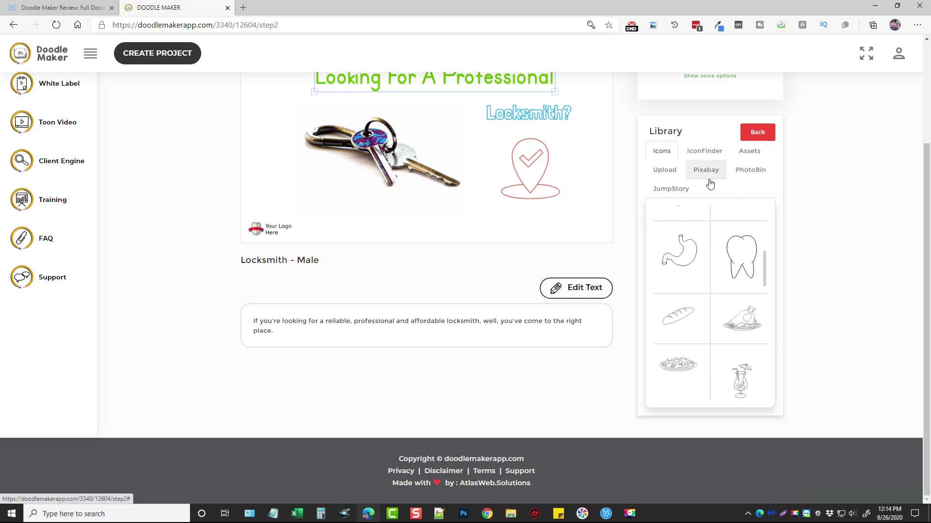
{"action": "scroll", "coordinate": [709, 209], "scroll_direction": "up", "scroll_amount": 8}
{"action": "left_click", "coordinate": [688, 350]}
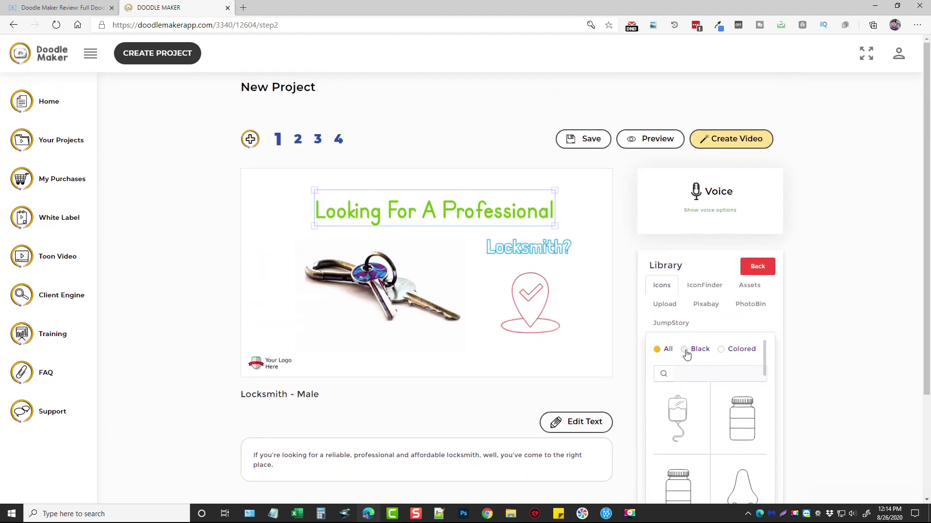
{"action": "left_click", "coordinate": [722, 352]}
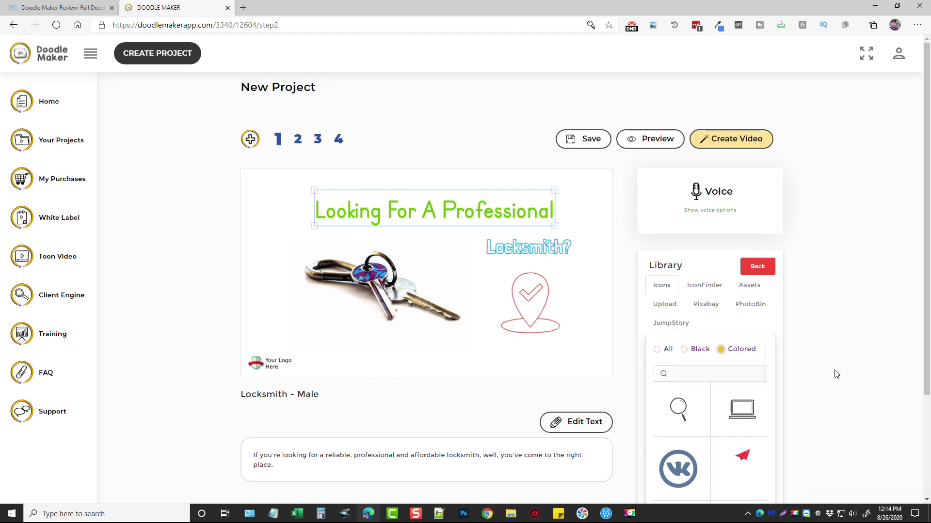
{"action": "scroll", "coordinate": [836, 376], "scroll_direction": "down", "scroll_amount": 3}
{"action": "scroll", "coordinate": [714, 341], "scroll_direction": "down", "scroll_amount": 5}
{"action": "scroll", "coordinate": [714, 341], "scroll_direction": "up", "scroll_amount": 8}
{"action": "left_click", "coordinate": [706, 286]}
{"action": "left_click", "coordinate": [716, 353]}
{"action": "left_click", "coordinate": [749, 286]}
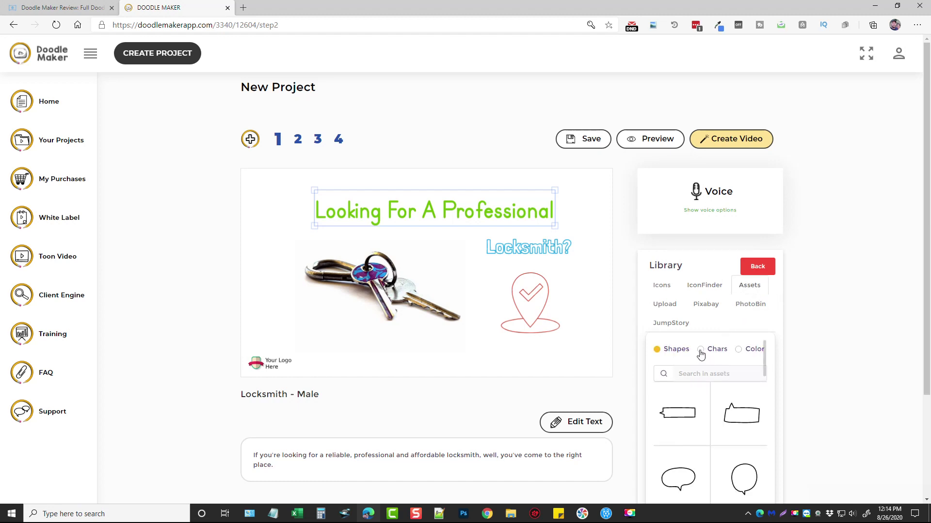
{"action": "left_click", "coordinate": [701, 351]}
{"action": "scroll", "coordinate": [759, 368], "scroll_direction": "down", "scroll_amount": 10}
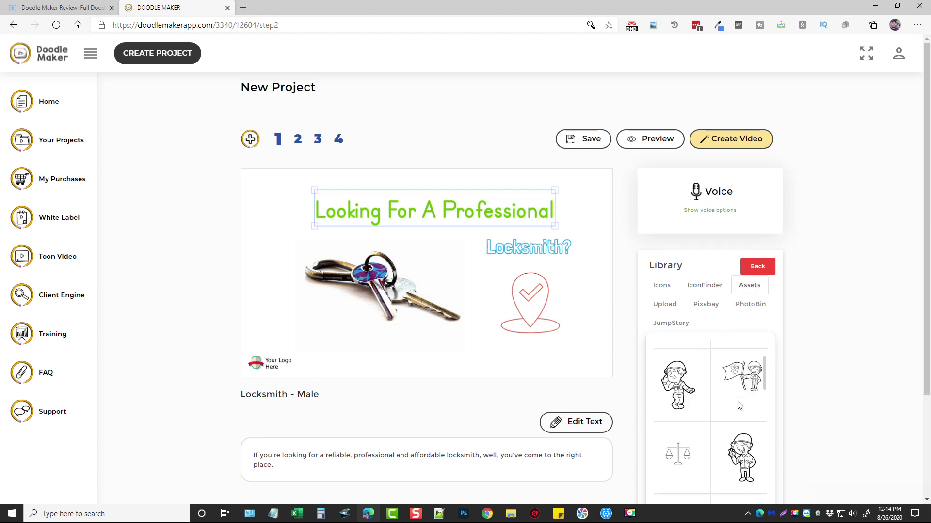
{"action": "scroll", "coordinate": [724, 378], "scroll_direction": "up", "scroll_amount": 10}
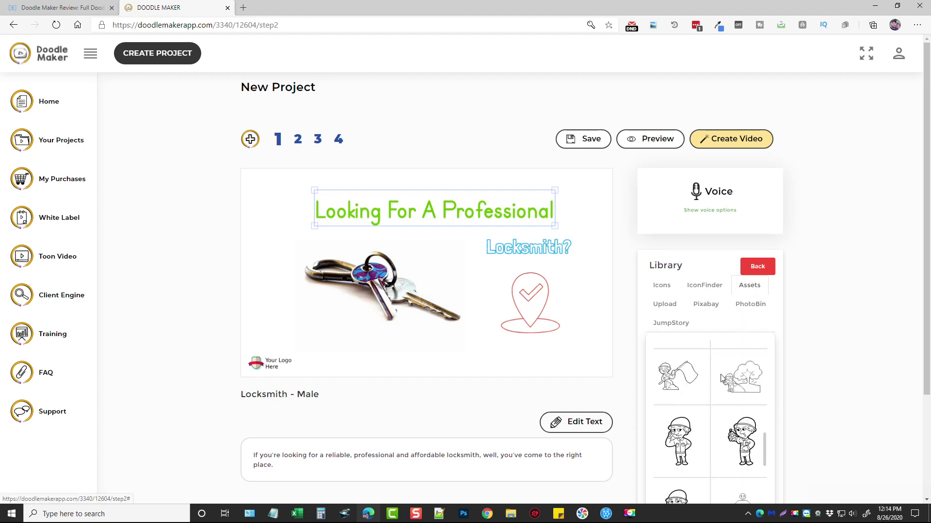
{"action": "left_click", "coordinate": [746, 354]}
{"action": "scroll", "coordinate": [734, 426], "scroll_direction": "down", "scroll_amount": 5}
{"action": "scroll", "coordinate": [733, 429], "scroll_direction": "up", "scroll_amount": 5}
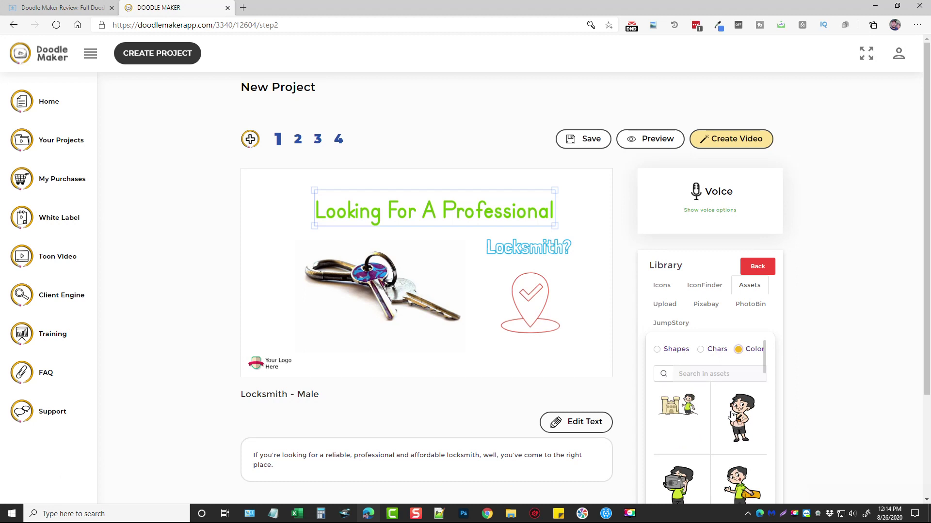
{"action": "left_click", "coordinate": [672, 311]}
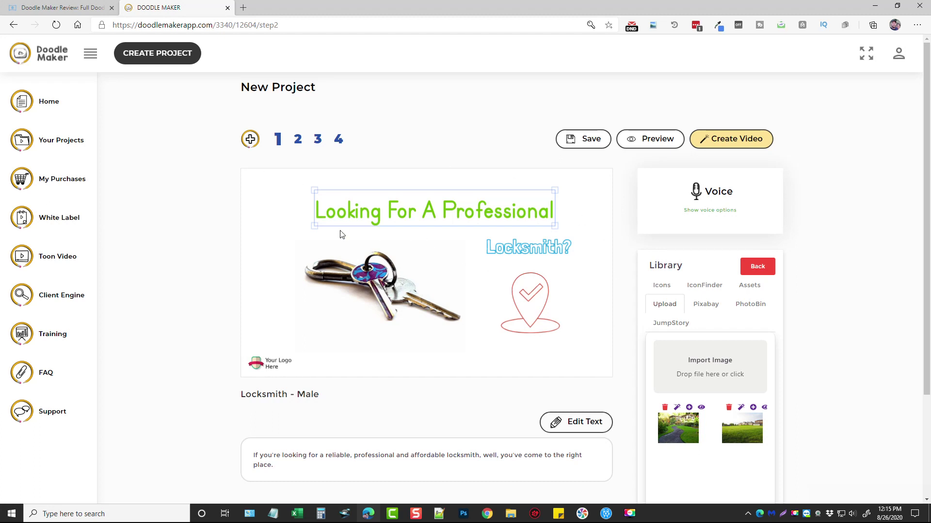
Step: Add the garden photo to the first scene, resize and move it, then delete it
{"action": "left_click", "coordinate": [689, 408]}
{"action": "left_click", "coordinate": [364, 255]}
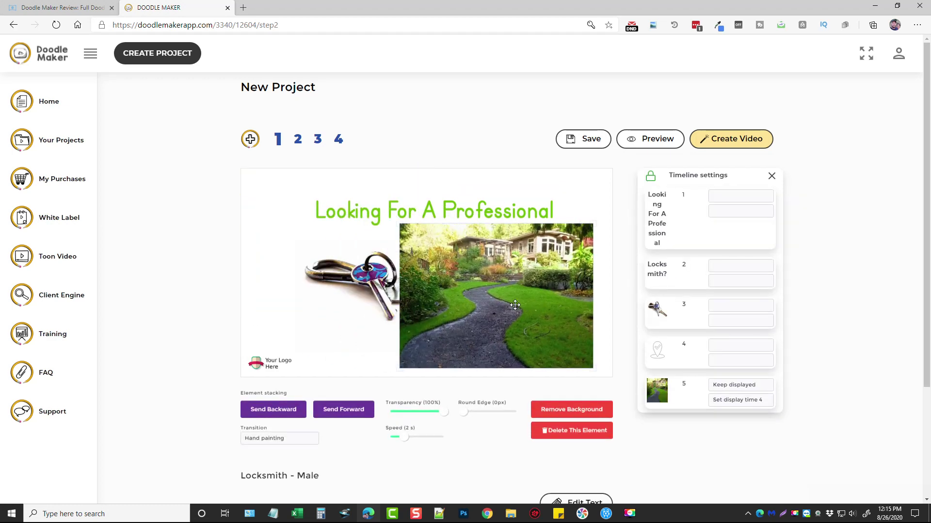
{"action": "left_click_drag", "start_coordinate": [478, 334], "coordinate": [405, 281]}
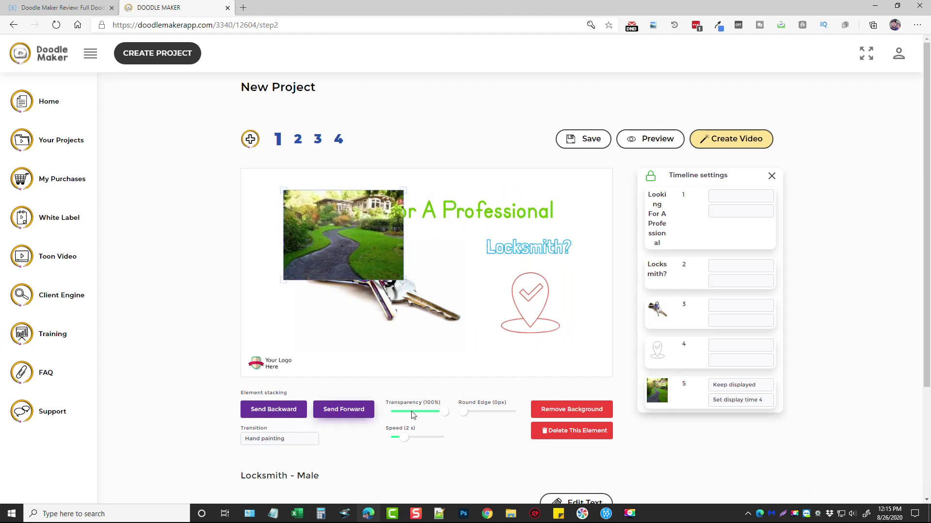
{"action": "mouse_move", "coordinate": [465, 415]}
{"action": "left_mouse_down"}
{"action": "mouse_move", "coordinate": [519, 420]}
{"action": "mouse_move", "coordinate": [460, 415]}
{"action": "left_mouse_up"}
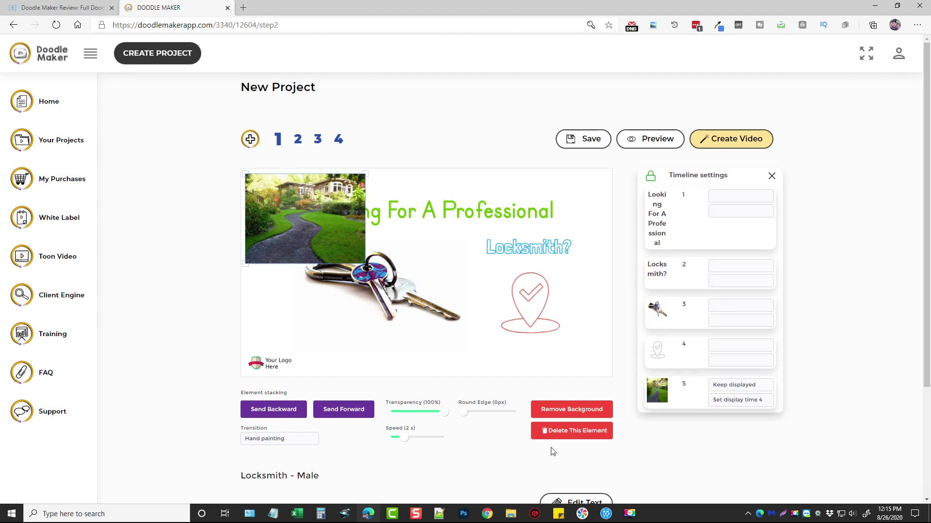
{"action": "left_click", "coordinate": [576, 436]}
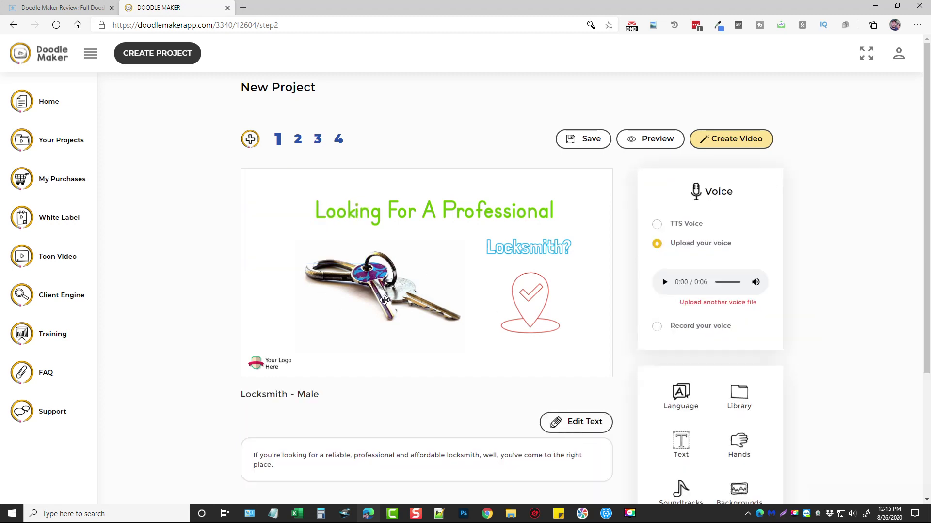
{"action": "left_click", "coordinate": [370, 275]}
{"action": "left_click", "coordinate": [519, 313]}
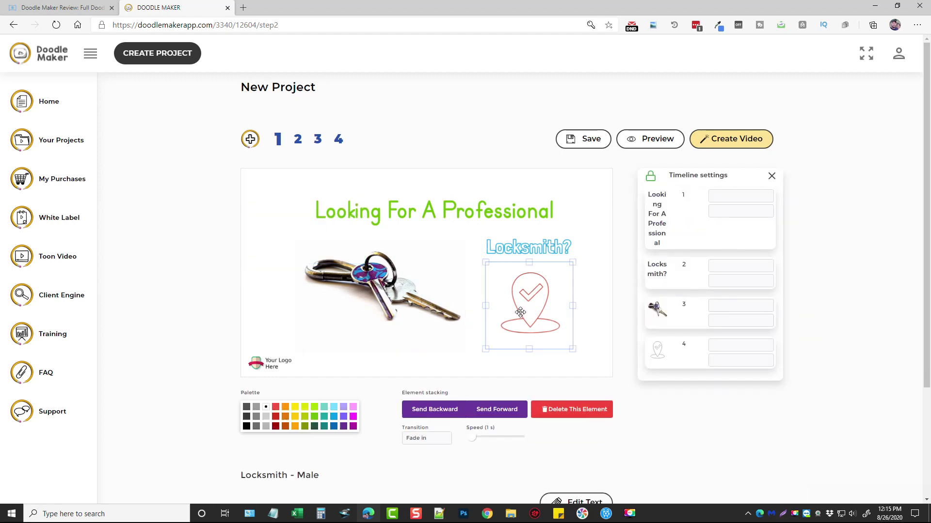
{"action": "left_click", "coordinate": [505, 247]}
{"action": "left_click", "coordinate": [488, 209]}
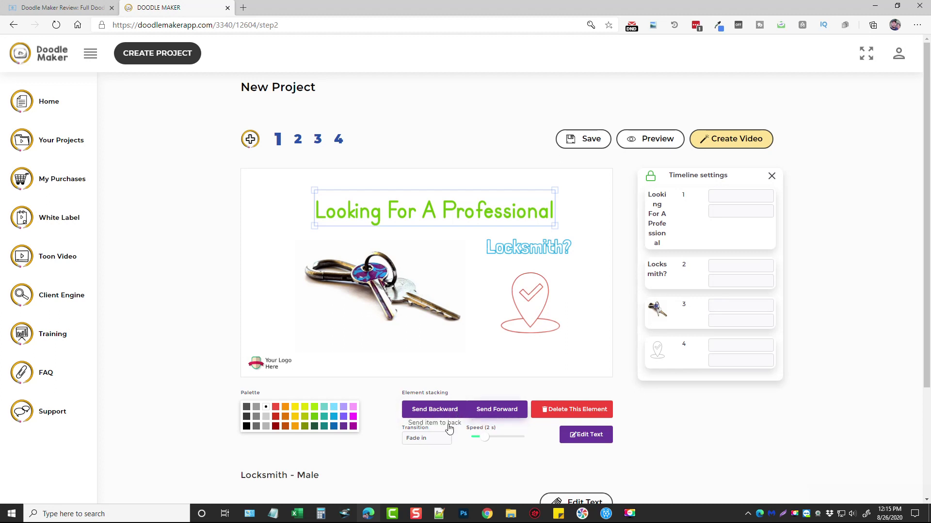
{"action": "left_click", "coordinate": [423, 440]}
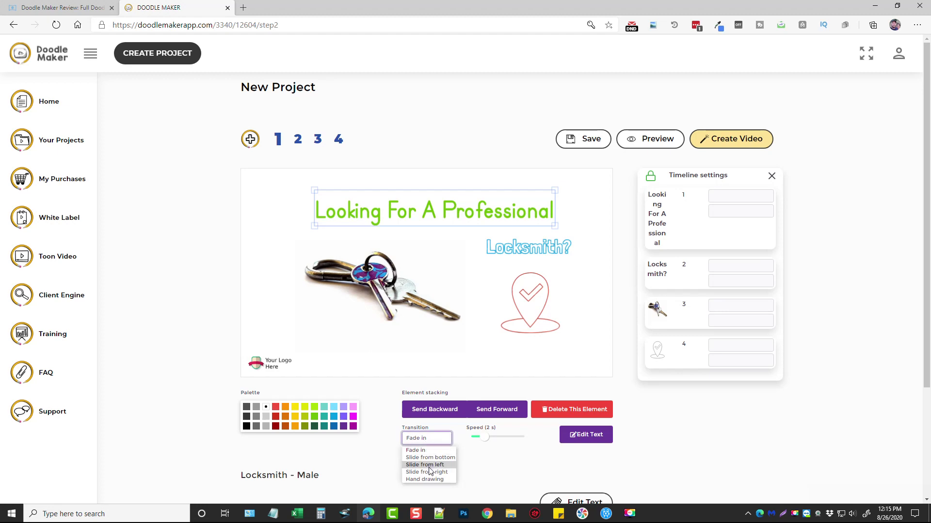
{"action": "left_click", "coordinate": [682, 459]}
{"action": "scroll", "coordinate": [543, 436], "scroll_direction": "down", "scroll_amount": 2}
{"action": "scroll", "coordinate": [547, 412], "scroll_direction": "up", "scroll_amount": 2}
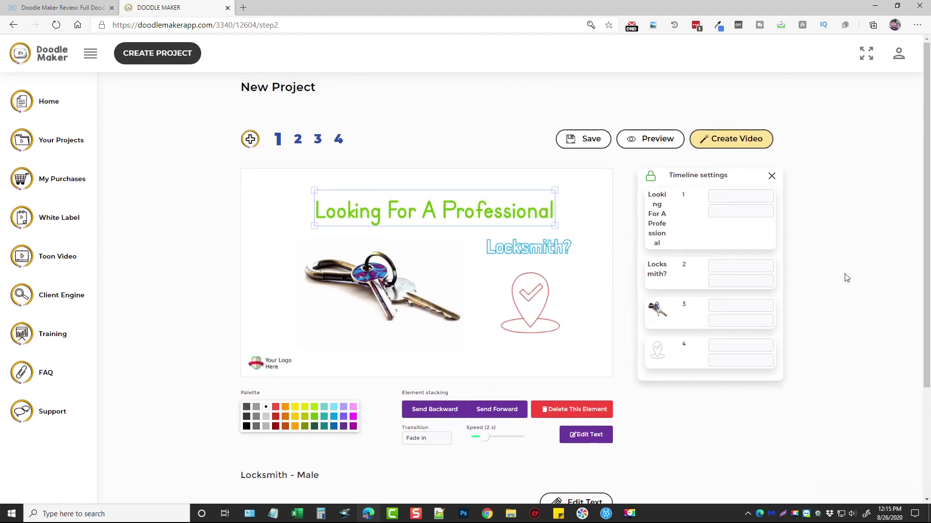
{"action": "left_click", "coordinate": [771, 175]}
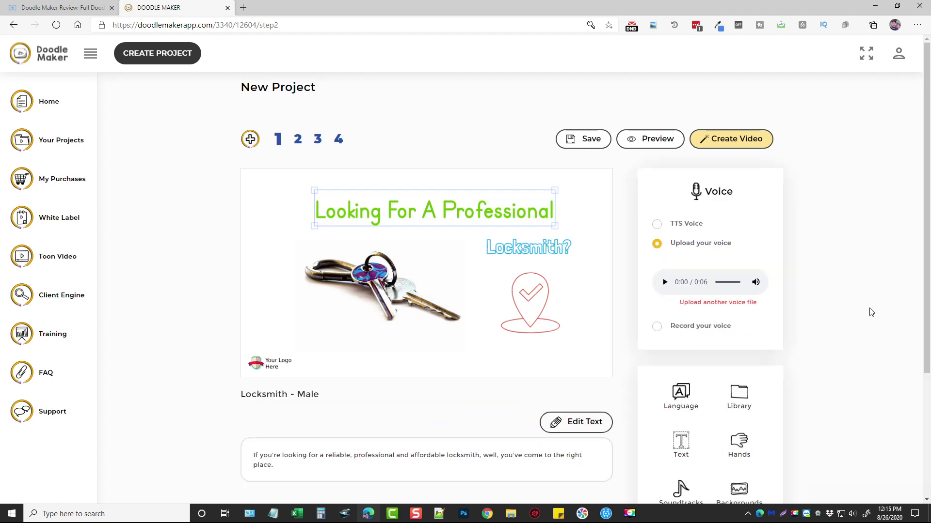
Step: Close the Text dialog without adding text and nudge the heading slightly right and down
{"action": "scroll", "coordinate": [870, 317], "scroll_direction": "down", "scroll_amount": 2}
{"action": "left_click", "coordinate": [681, 326]}
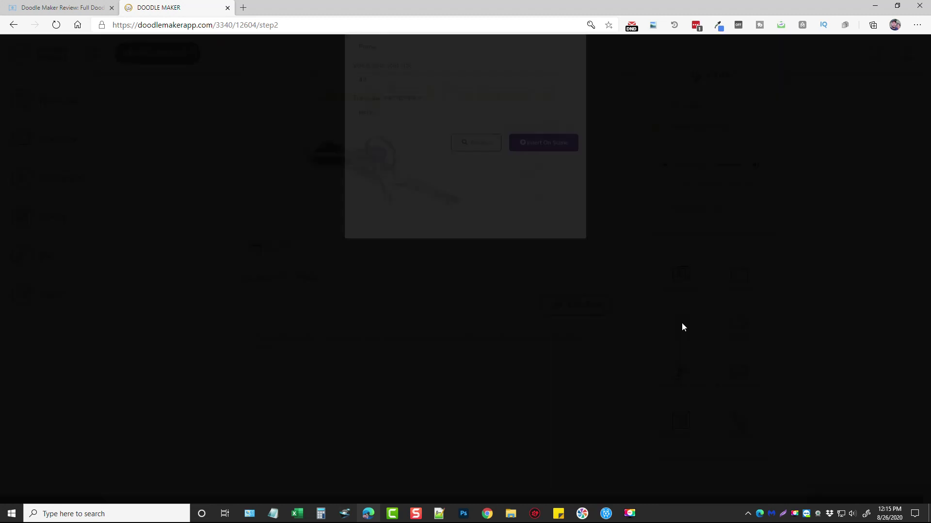
{"action": "left_click", "coordinate": [576, 61]}
{"action": "scroll", "coordinate": [415, 141], "scroll_direction": "up", "scroll_amount": 2}
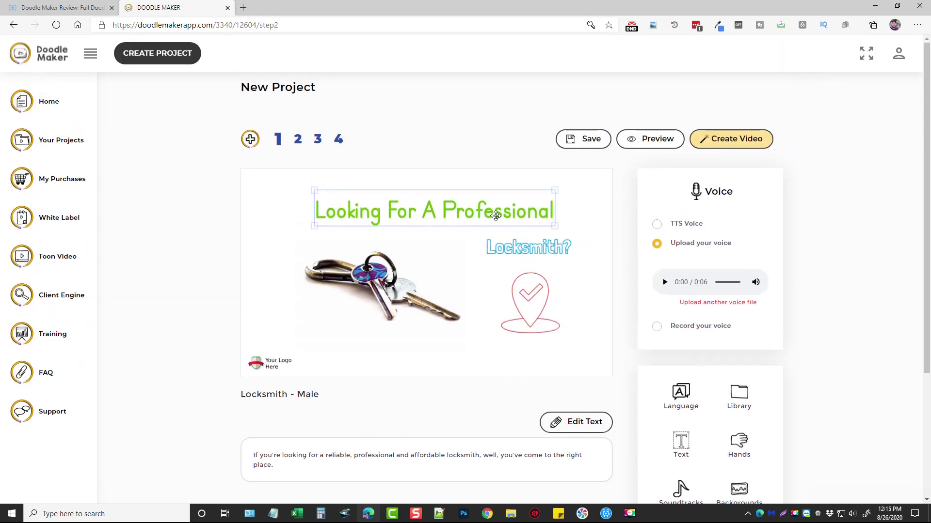
{"action": "left_click_drag", "start_coordinate": [496, 213], "coordinate": [498, 214]}
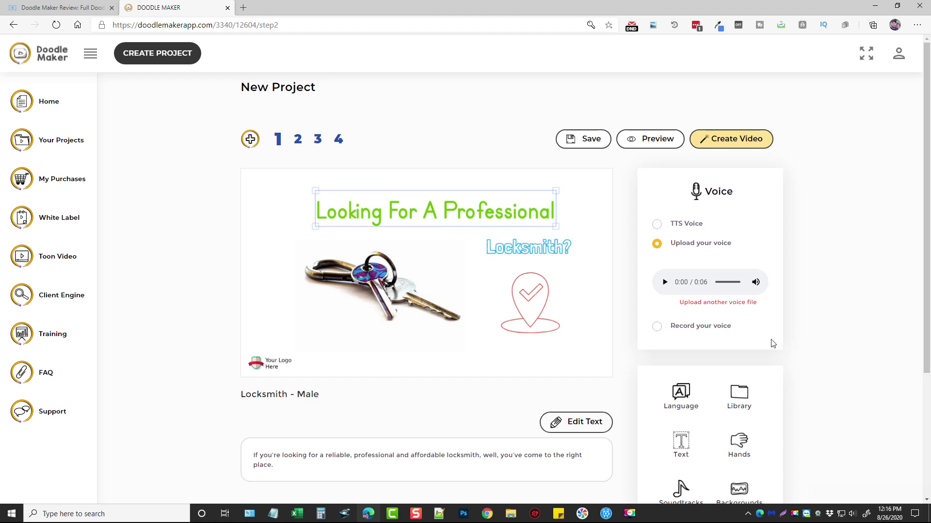
Step: Look at the drawing hand styles and close them unchanged
{"action": "scroll", "coordinate": [817, 352], "scroll_direction": "down", "scroll_amount": 2}
{"action": "left_click", "coordinate": [733, 321]}
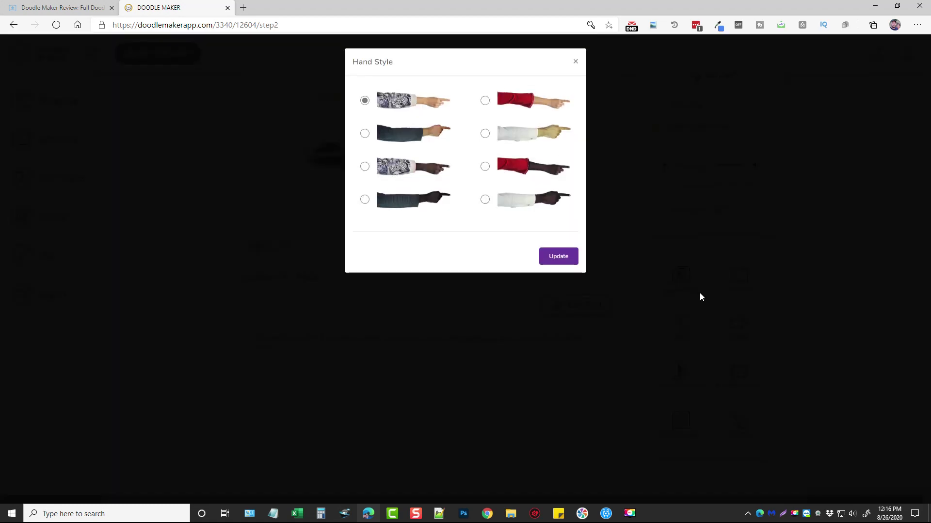
{"action": "left_click", "coordinate": [798, 253]}
{"action": "scroll", "coordinate": [705, 315], "scroll_direction": "down", "scroll_amount": 1}
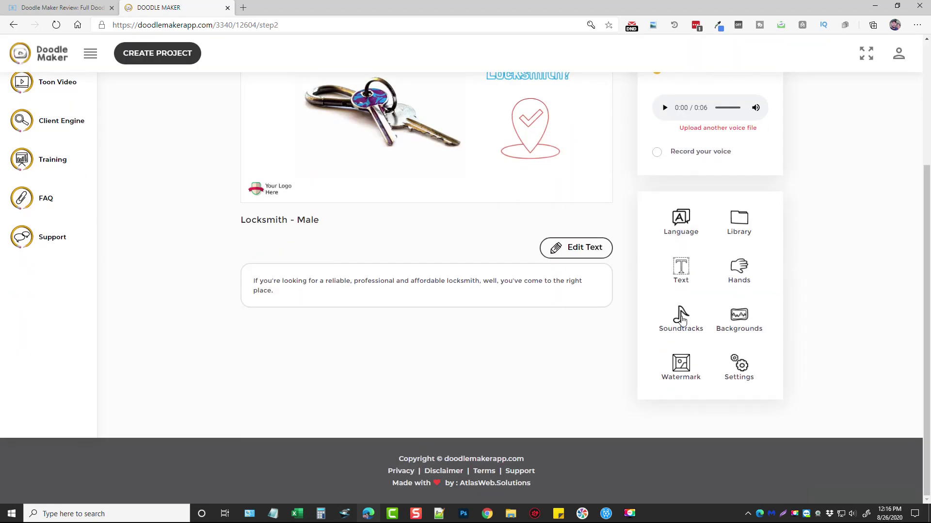
Step: Preview the Inspire soundtrack and apply it to the Locksmith project
{"action": "left_click", "coordinate": [682, 318]}
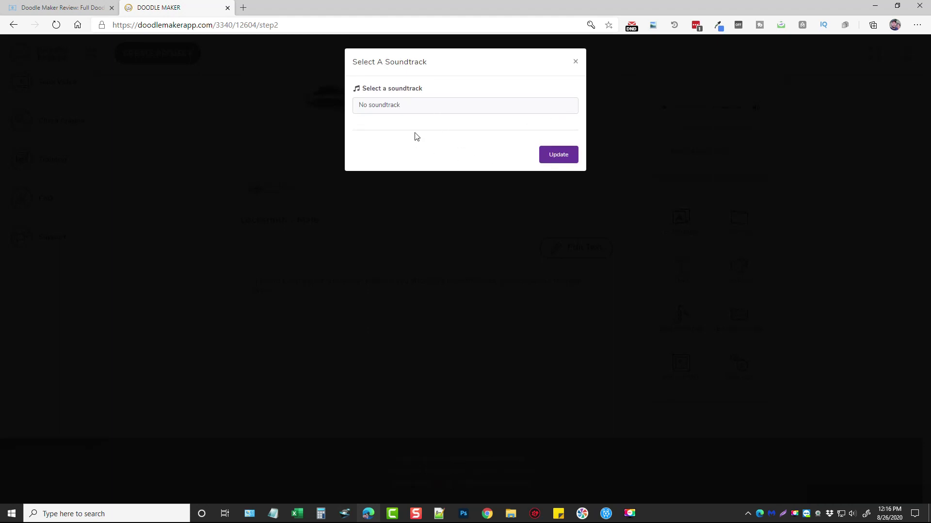
{"action": "left_click", "coordinate": [402, 108]}
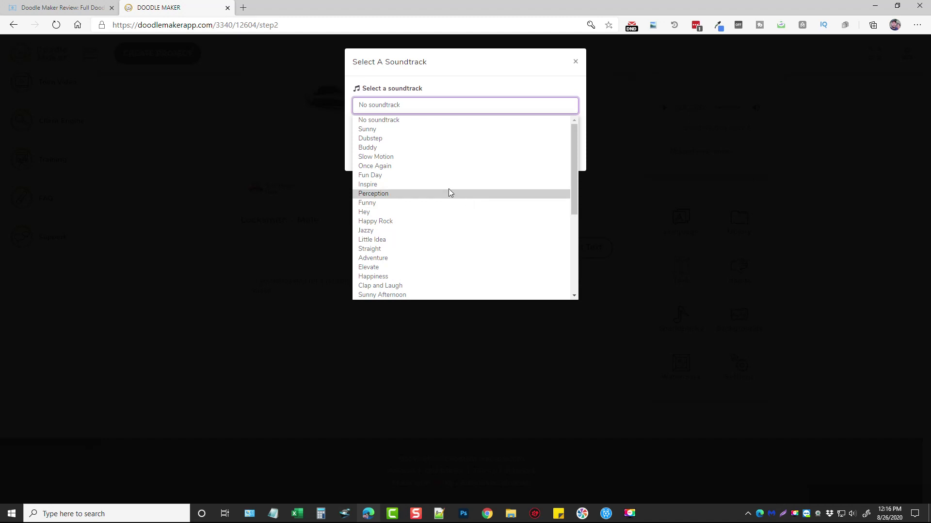
{"action": "left_click", "coordinate": [407, 184]}
{"action": "left_click", "coordinate": [365, 135]}
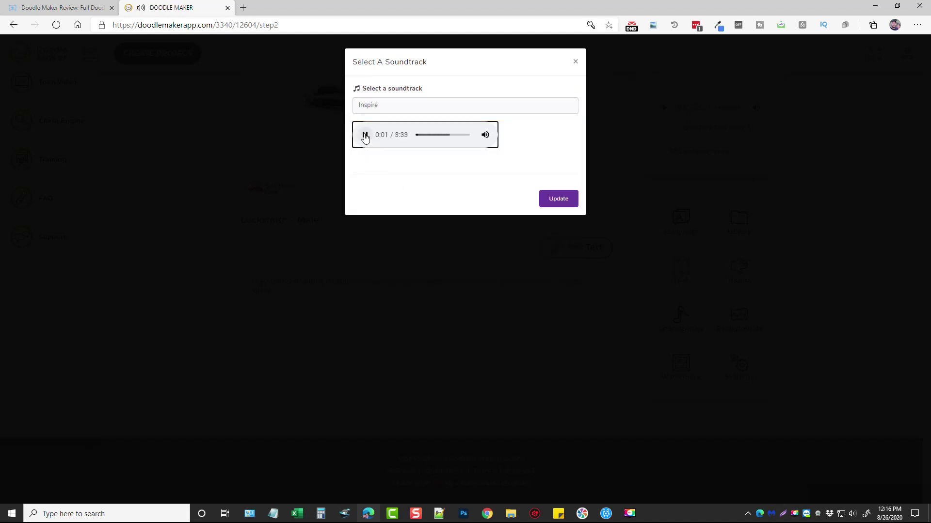
{"action": "left_click", "coordinate": [552, 200]}
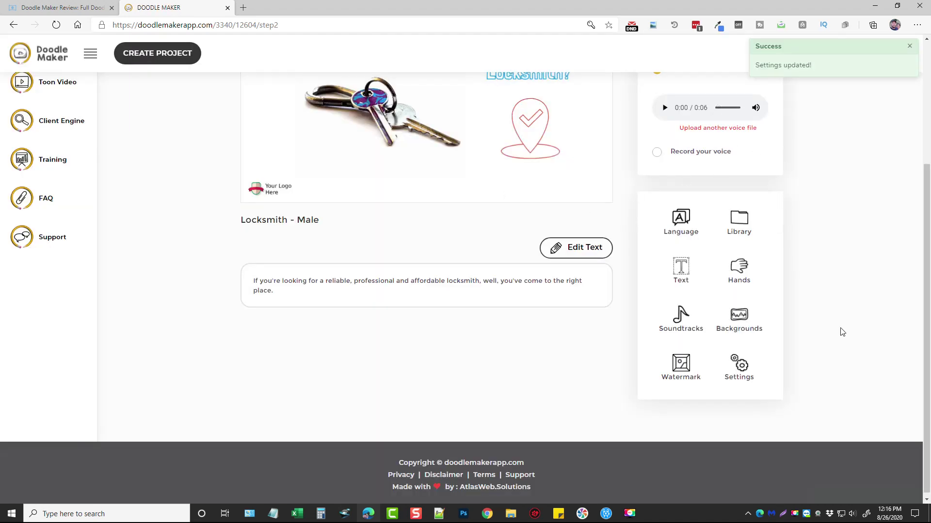
{"action": "left_click", "coordinate": [737, 315]}
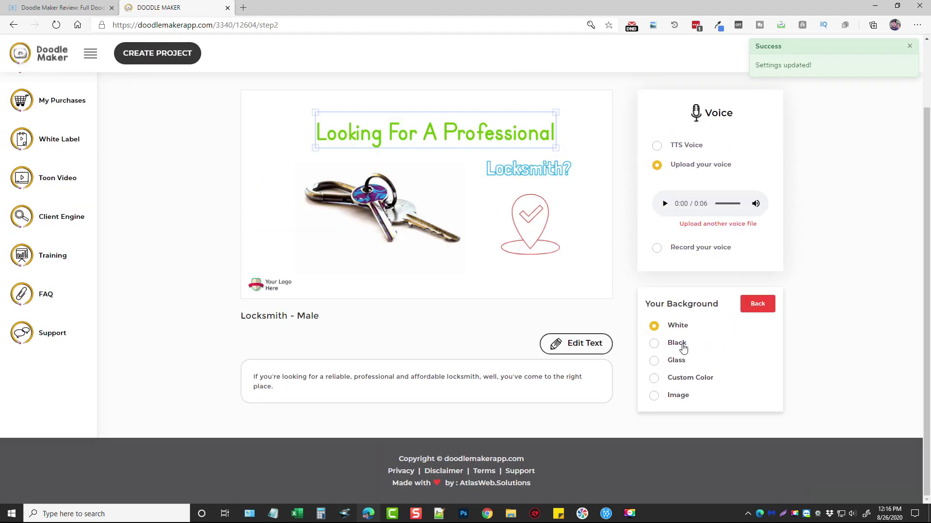
Step: Set the slide background to Glass after trying Black
{"action": "left_click", "coordinate": [654, 345]}
{"action": "left_click", "coordinate": [654, 361]}
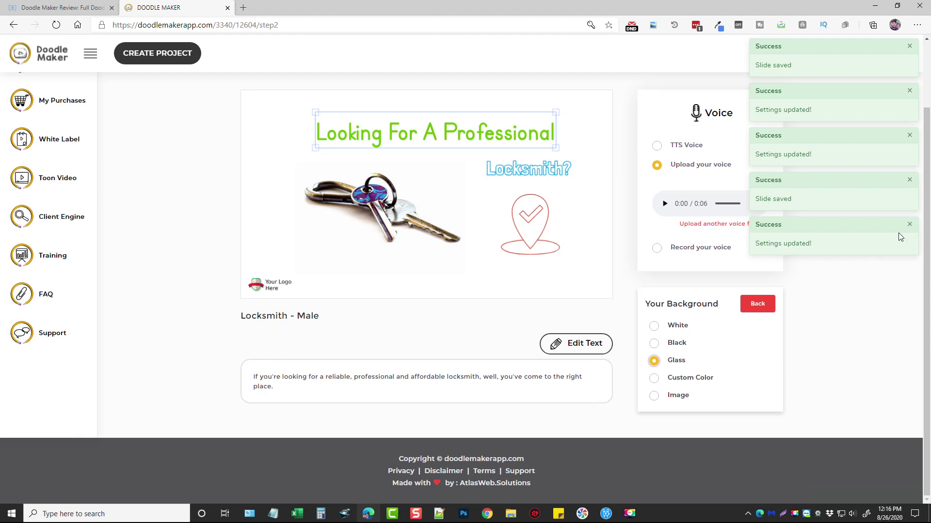
{"action": "left_click", "coordinate": [910, 137]}
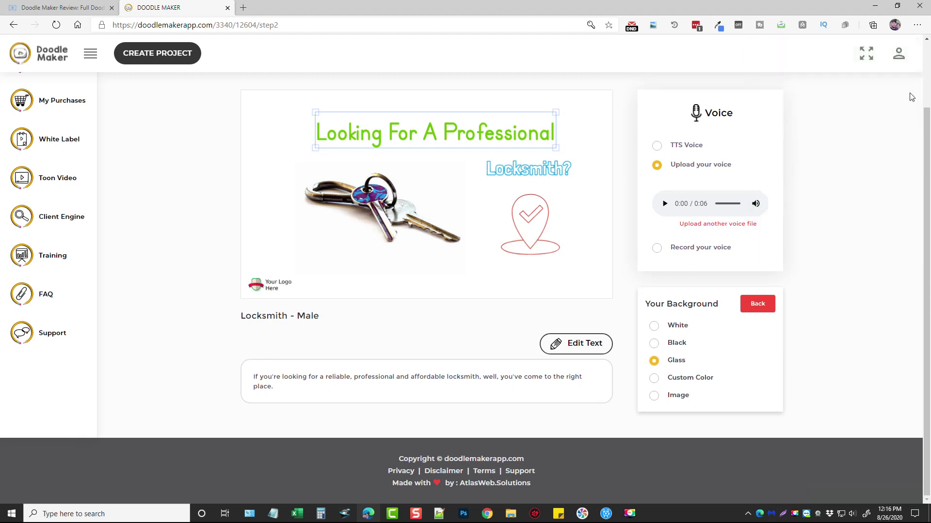
{"action": "left_click", "coordinate": [757, 304]}
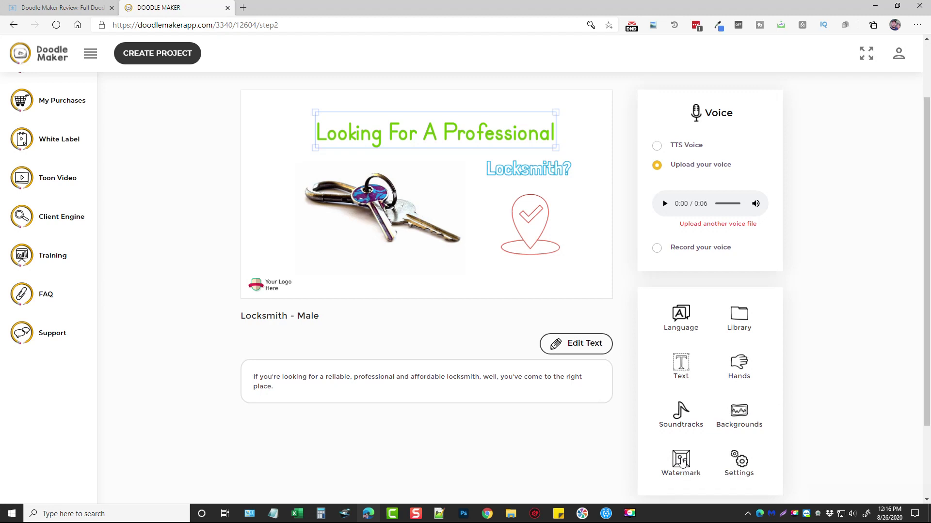
Step: Look at the watermark settings and project properties, leaving both unchanged
{"action": "left_click", "coordinate": [681, 461]}
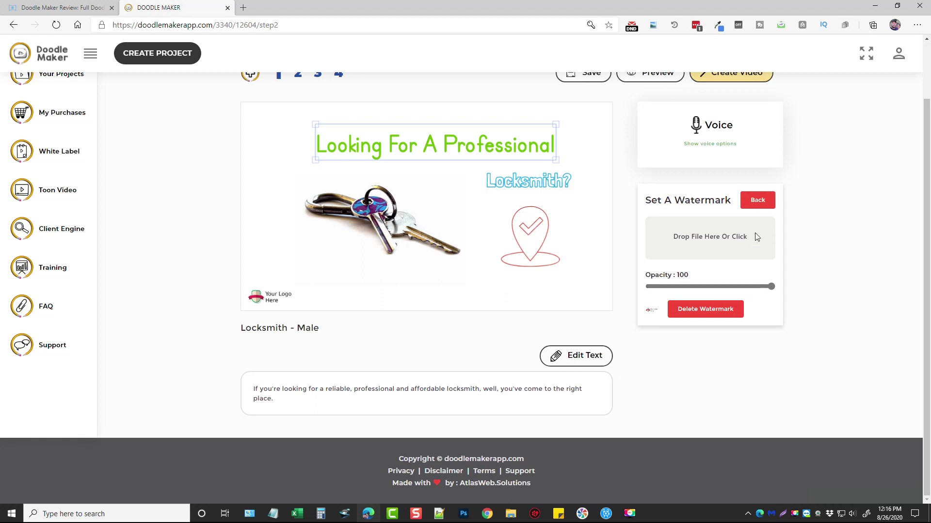
{"action": "left_click", "coordinate": [757, 200]}
{"action": "left_click", "coordinate": [740, 474]}
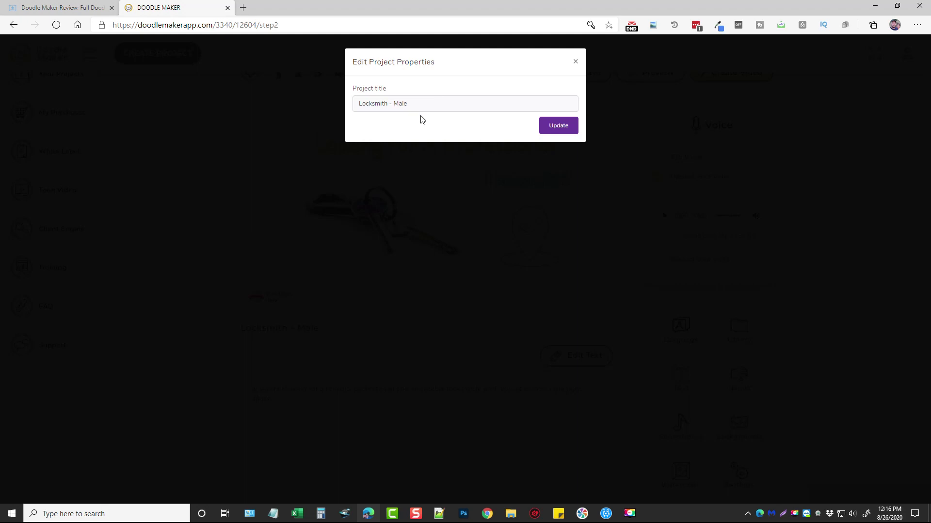
{"action": "left_click", "coordinate": [576, 61]}
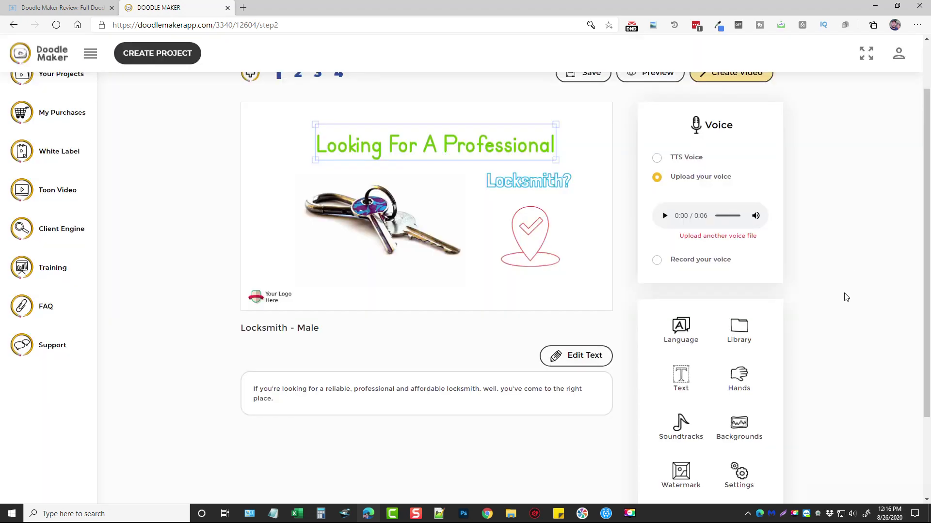
{"action": "scroll", "coordinate": [438, 247], "scroll_direction": "up", "scroll_amount": 2}
Step: Browse slides 2, 3 and 4 of the project, then return to slide 1
{"action": "left_click", "coordinate": [298, 146]}
{"action": "left_click", "coordinate": [317, 140]}
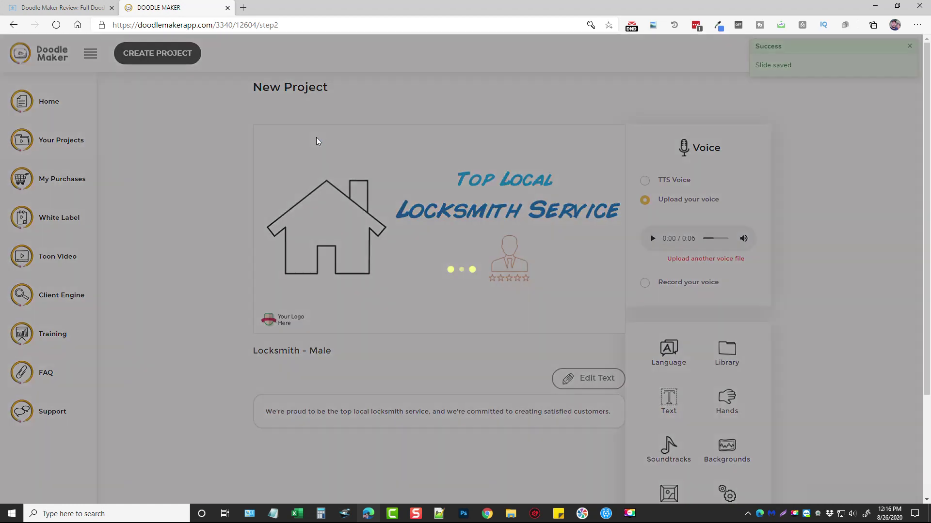
{"action": "left_click", "coordinate": [338, 139]}
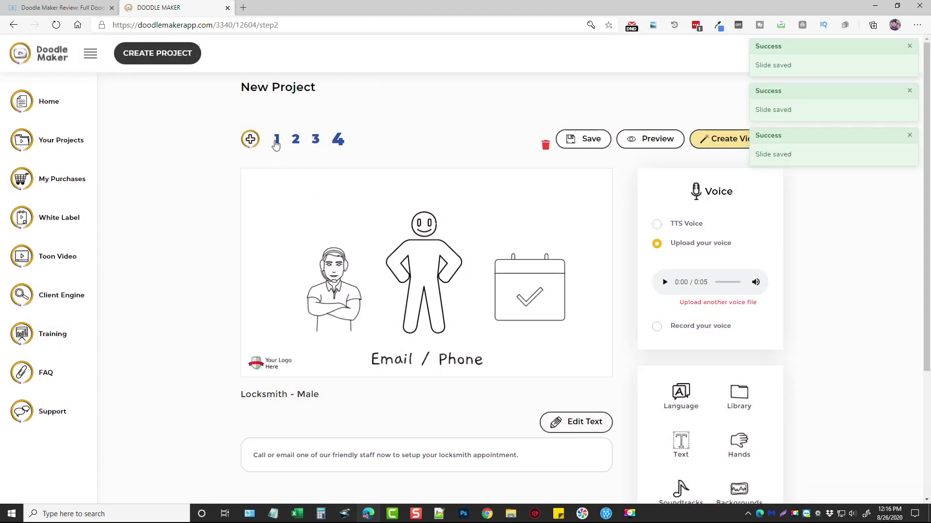
{"action": "left_click", "coordinate": [276, 142]}
{"action": "left_click", "coordinate": [588, 141]}
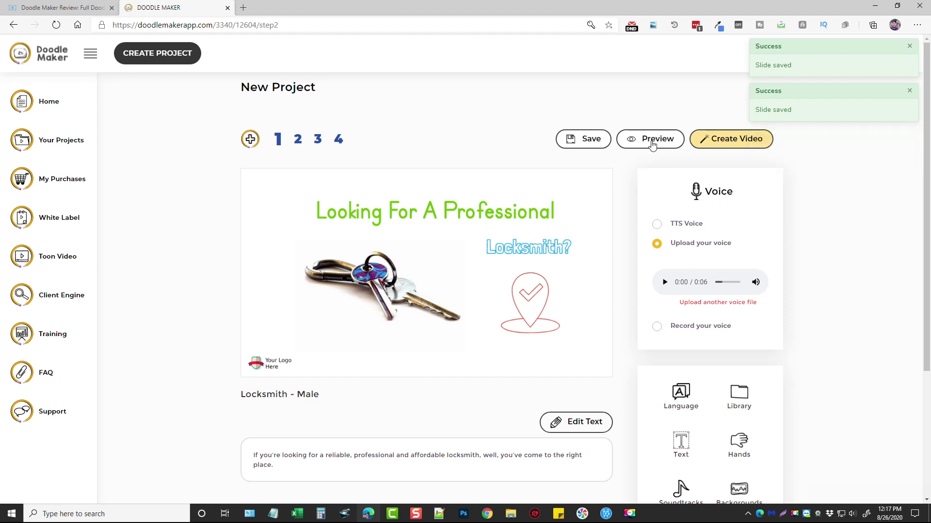
Step: Preview the project, try the volume sliders, then render it as an HD 720p video
{"action": "left_click", "coordinate": [653, 140]}
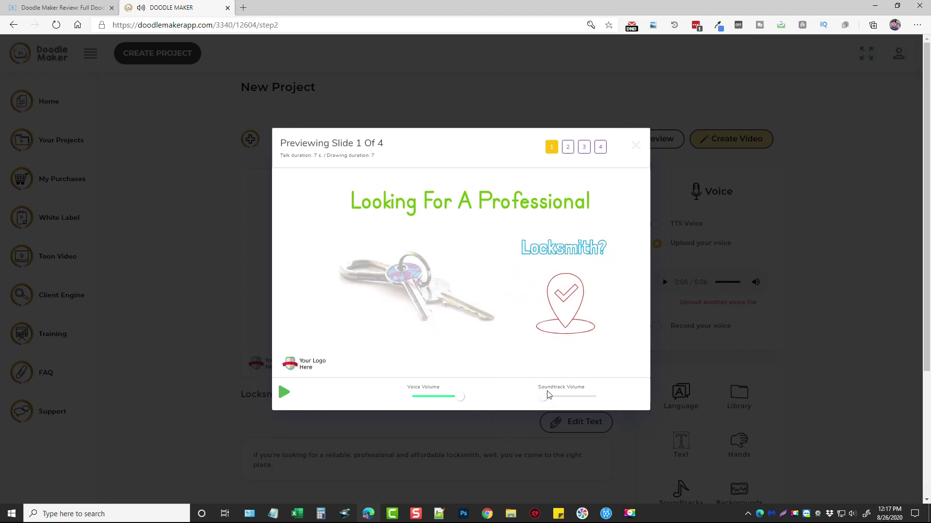
{"action": "mouse_move", "coordinate": [542, 398]}
{"action": "left_mouse_down"}
{"action": "mouse_move", "coordinate": [590, 398]}
{"action": "mouse_move", "coordinate": [551, 401]}
{"action": "left_mouse_up"}
{"action": "mouse_move", "coordinate": [455, 399]}
{"action": "left_mouse_down"}
{"action": "mouse_move", "coordinate": [422, 401]}
{"action": "mouse_move", "coordinate": [450, 404]}
{"action": "left_mouse_up"}
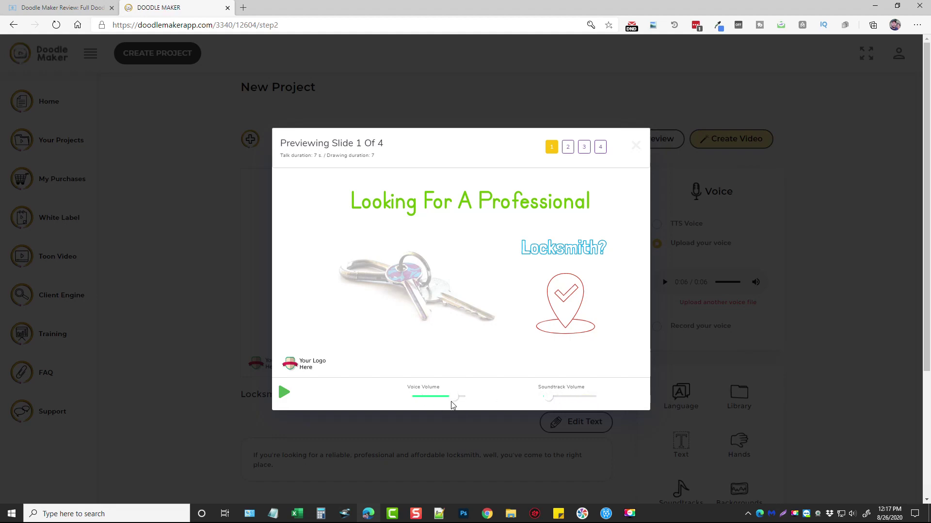
{"action": "left_click", "coordinate": [635, 146]}
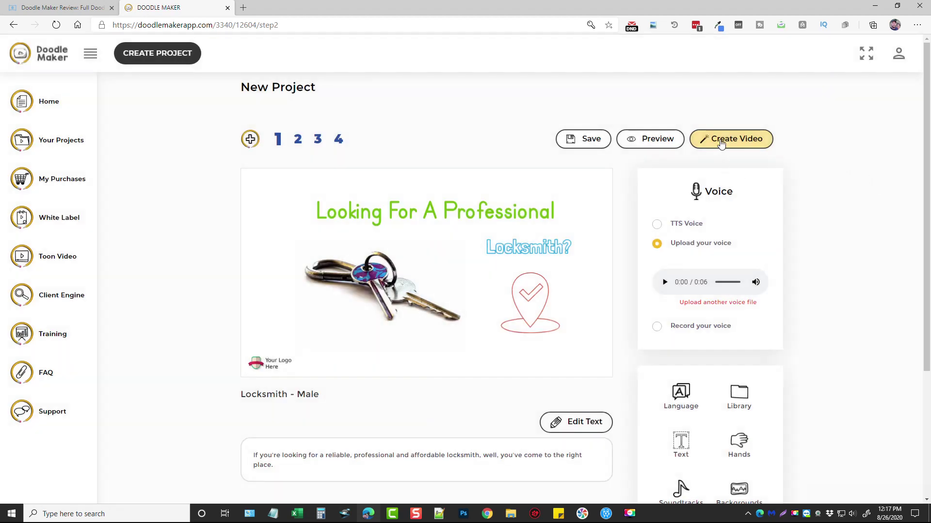
{"action": "left_click", "coordinate": [731, 139]}
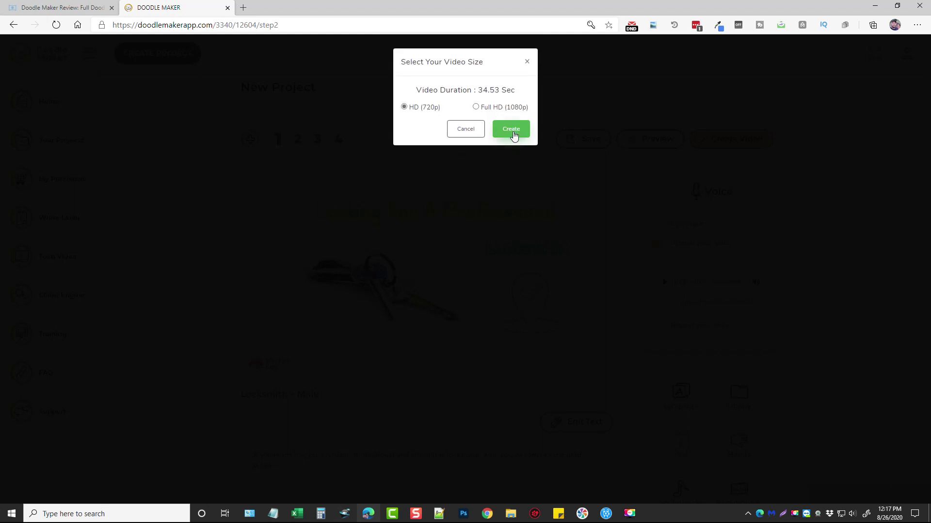
{"action": "left_click", "coordinate": [513, 131]}
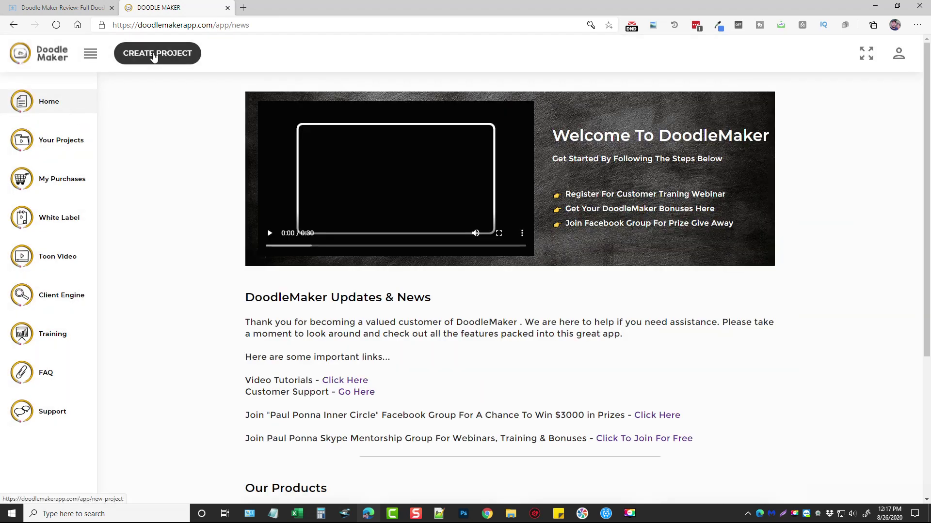
Step: Start a blank project from scratch, toggling the voice-over file option on and off
{"action": "left_click", "coordinate": [156, 55]}
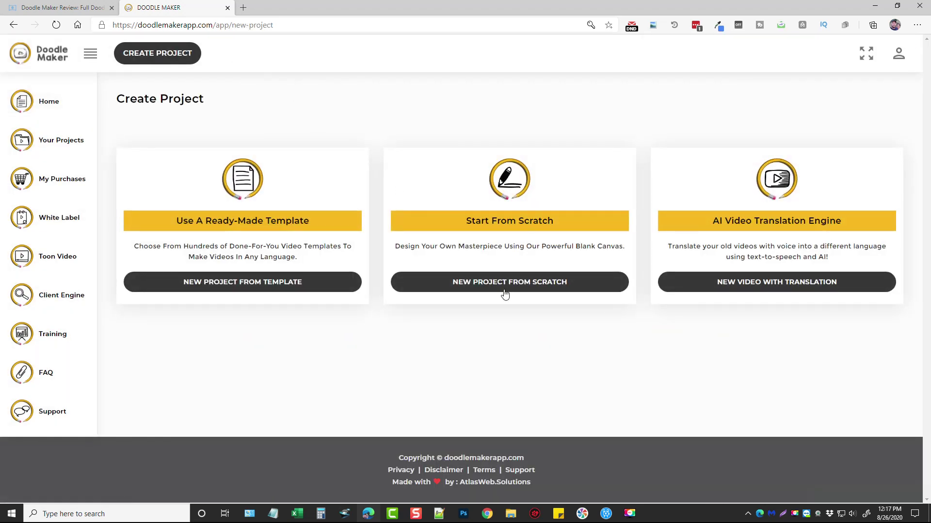
{"action": "left_click", "coordinate": [505, 287]}
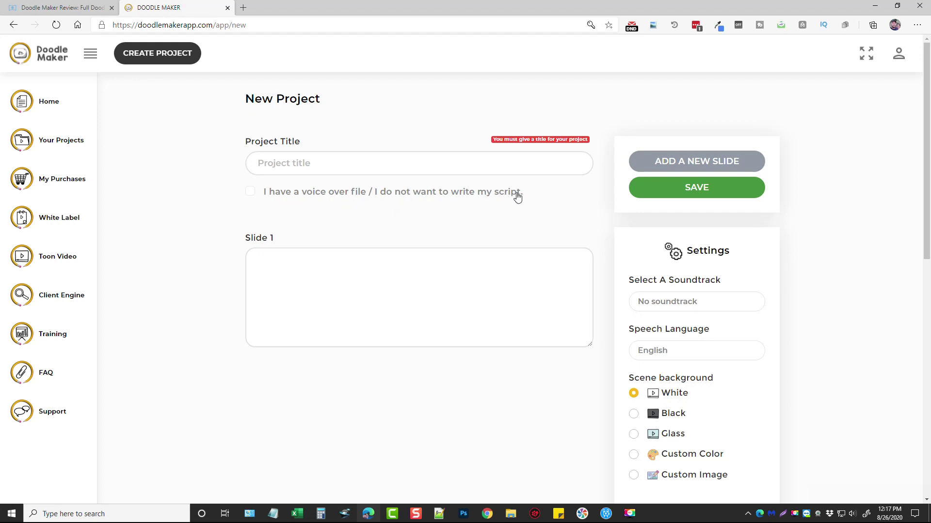
{"action": "left_click", "coordinate": [250, 194]}
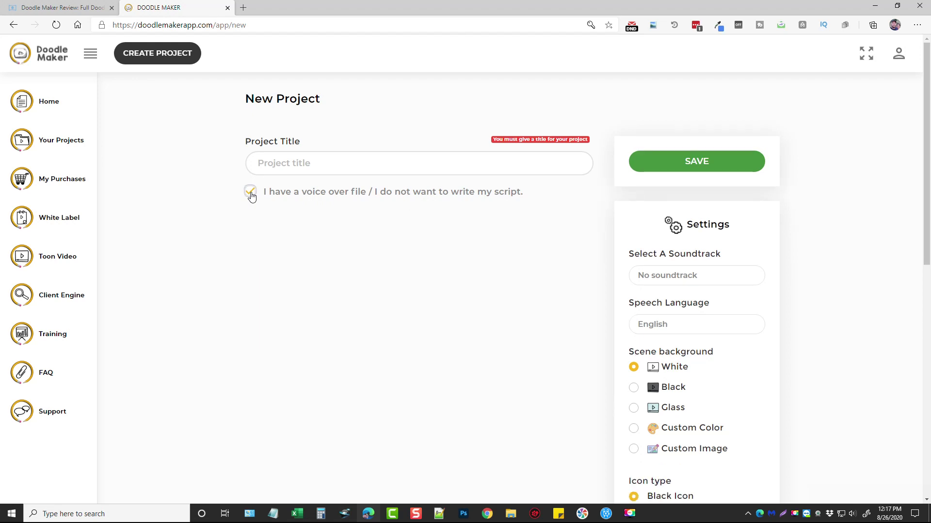
{"action": "left_click", "coordinate": [251, 192]}
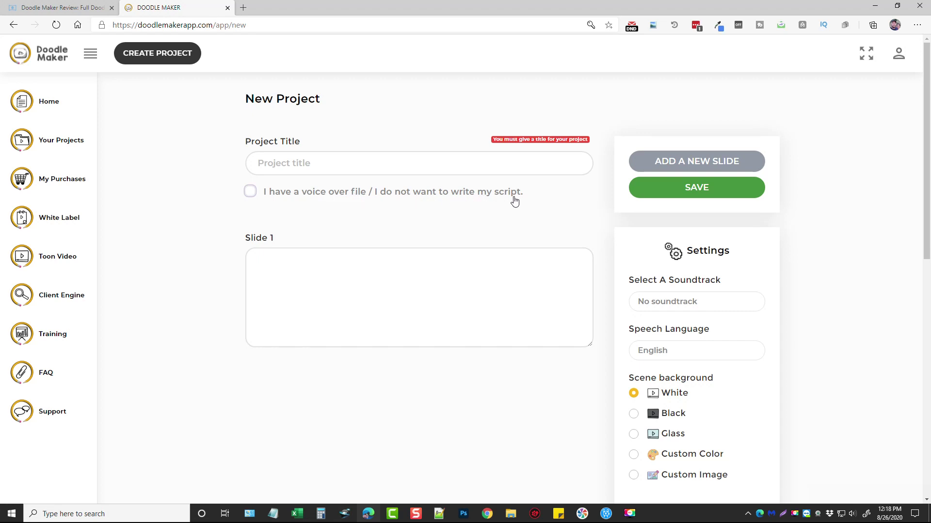
{"action": "left_click", "coordinate": [279, 269]}
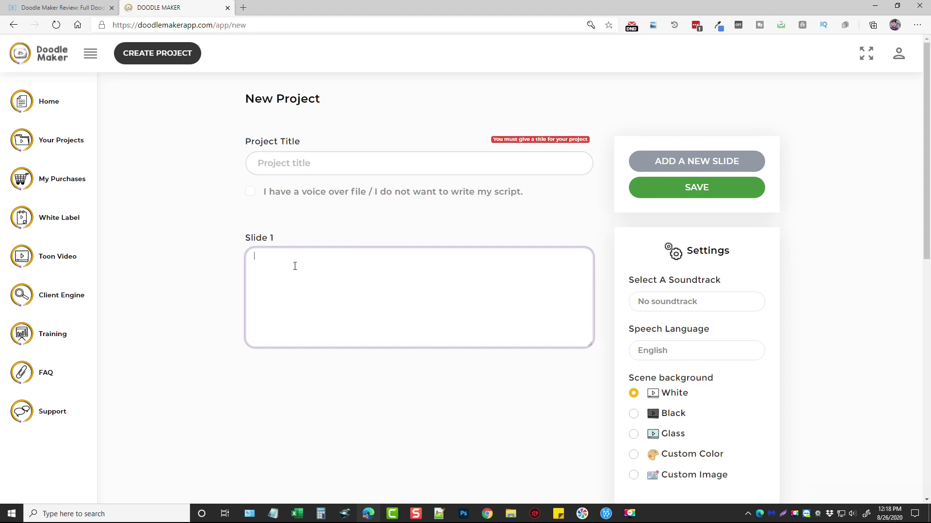
Step: Add Slide 2 and Slide 3 to the script and place the cursor in the slide scripts
{"action": "left_click", "coordinate": [691, 163]}
{"action": "left_click", "coordinate": [690, 163]}
{"action": "scroll", "coordinate": [388, 194], "scroll_direction": "down", "scroll_amount": 5}
{"action": "scroll", "coordinate": [347, 338], "scroll_direction": "up", "scroll_amount": 5}
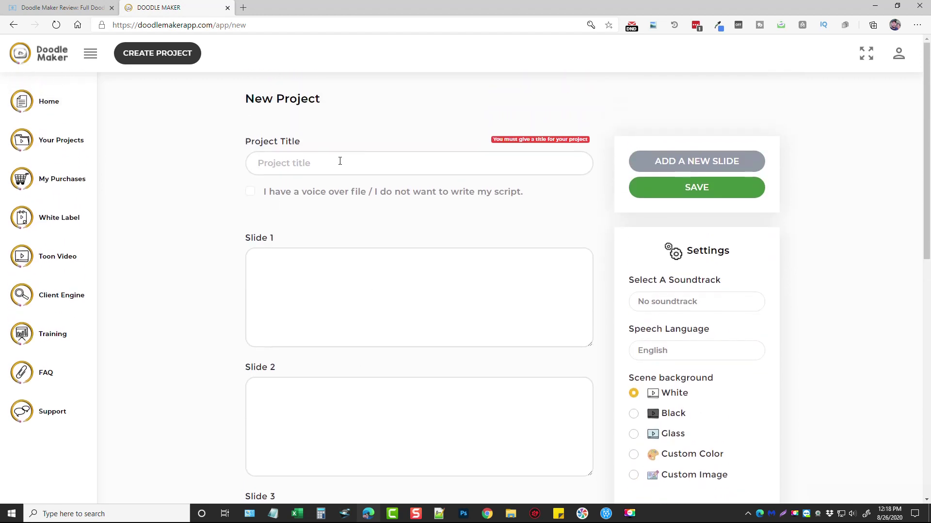
{"action": "left_click", "coordinate": [359, 286]}
{"action": "scroll", "coordinate": [339, 301], "scroll_direction": "down", "scroll_amount": 3}
{"action": "left_click", "coordinate": [308, 278]}
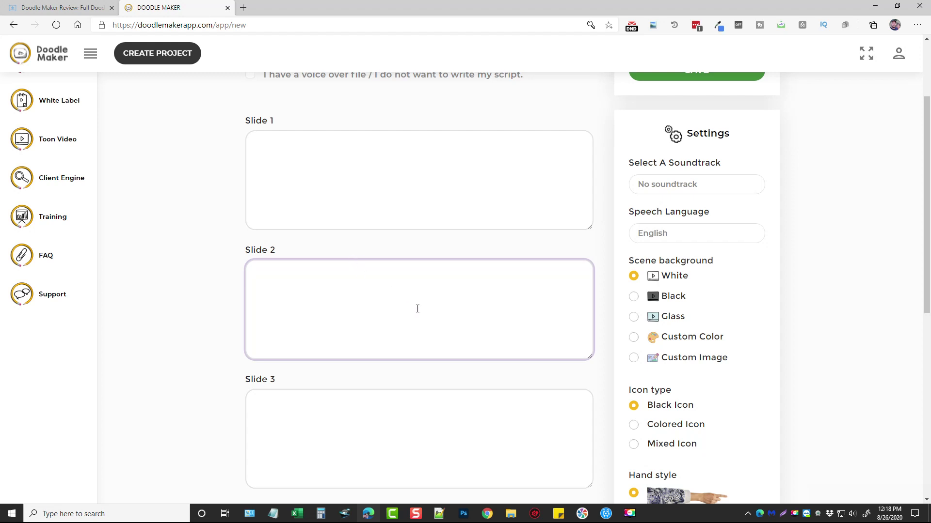
{"action": "scroll", "coordinate": [417, 308], "scroll_direction": "up", "scroll_amount": 3}
{"action": "scroll", "coordinate": [695, 304], "scroll_direction": "down", "scroll_amount": 5}
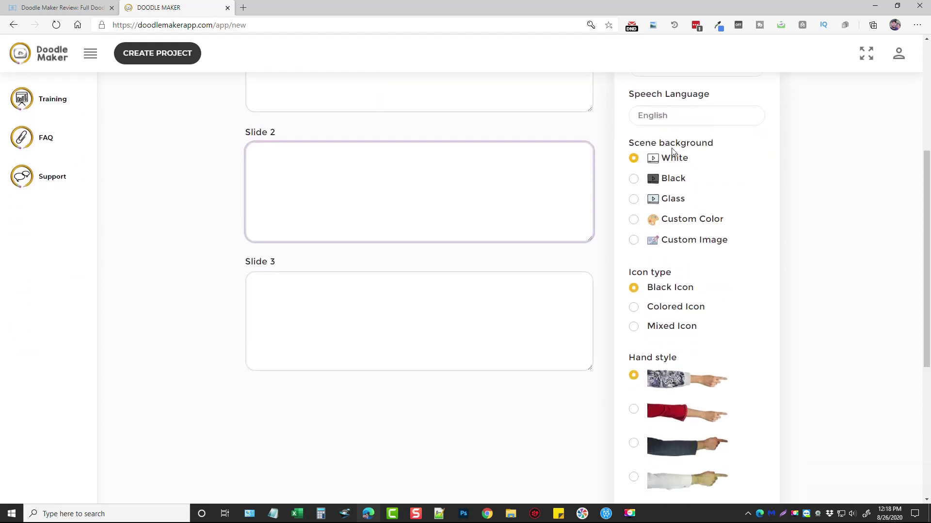
{"action": "scroll", "coordinate": [737, 304], "scroll_direction": "down", "scroll_amount": 5}
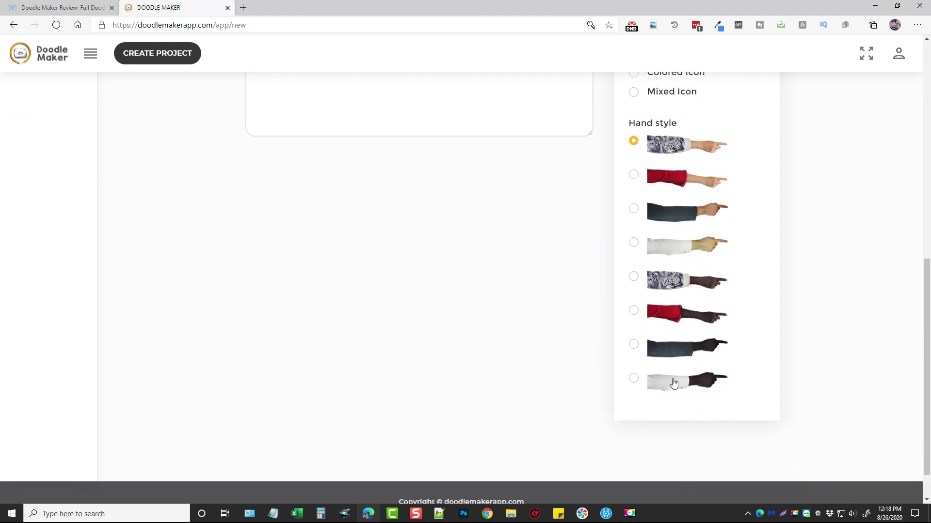
{"action": "scroll", "coordinate": [623, 411], "scroll_direction": "up", "scroll_amount": 10}
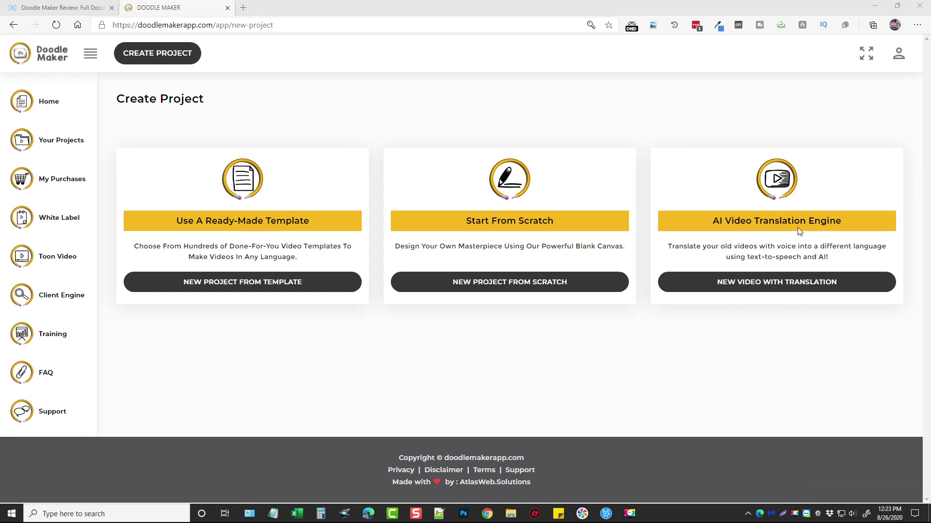
Step: Start a video-translation project titled 'Lcoksmimith' and paste the YouTube video link
{"action": "left_click", "coordinate": [775, 285]}
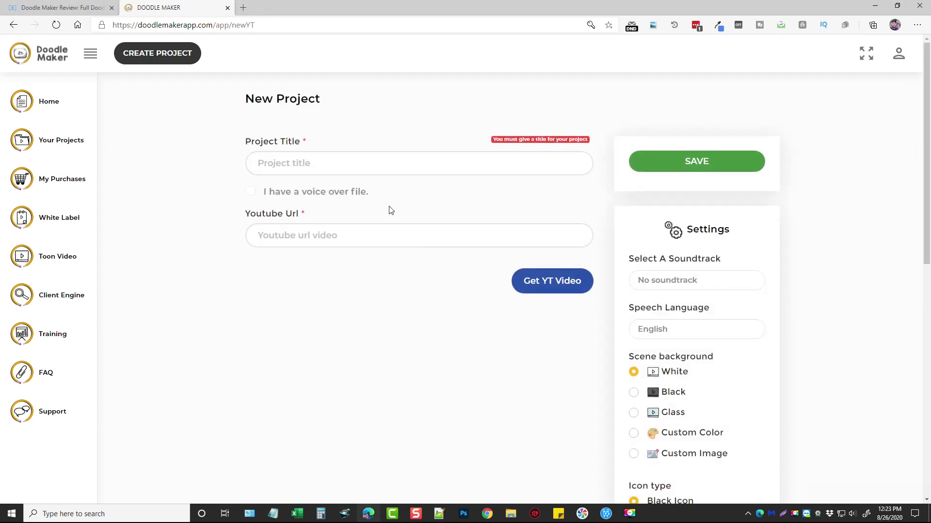
{"action": "left_click", "coordinate": [299, 162]}
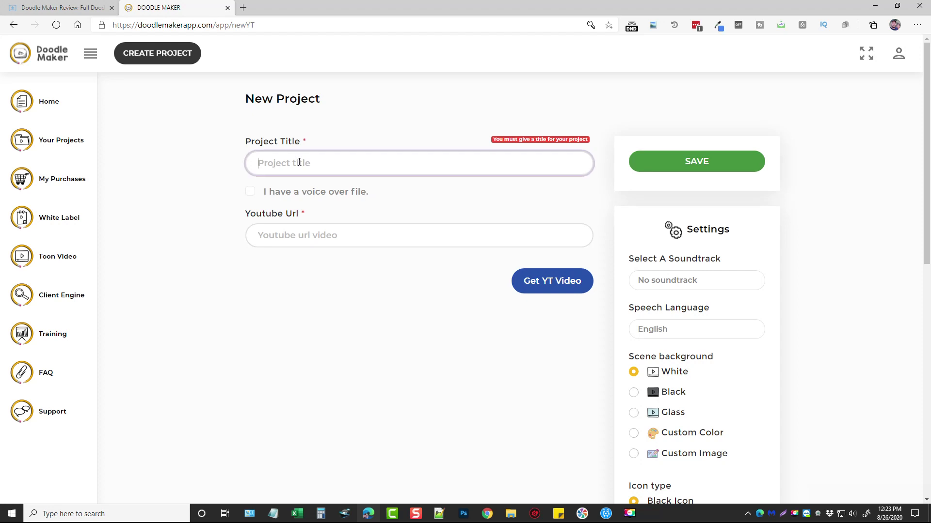
{"action": "type", "text": "Lc"}
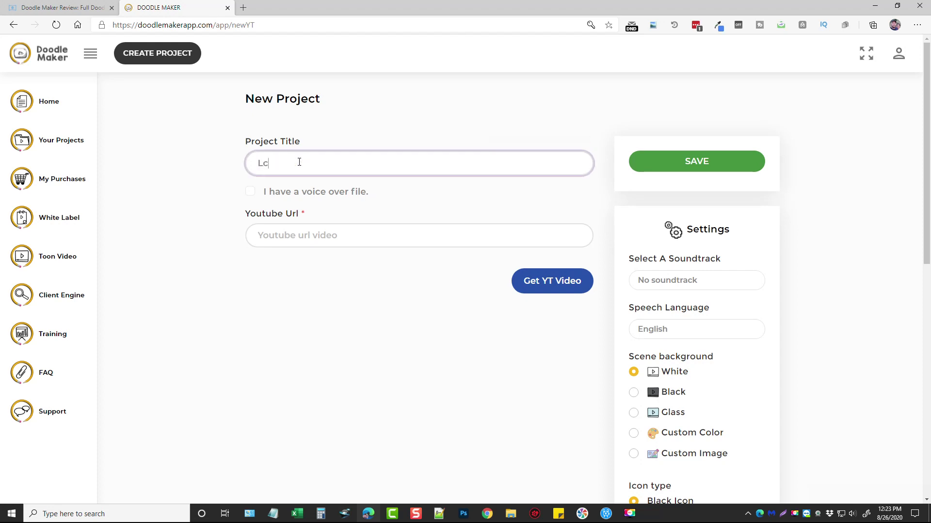
{"action": "type", "text": "oksmimith"}
{"action": "left_click", "coordinate": [341, 236]}
{"action": "right_click", "coordinate": [340, 237]}
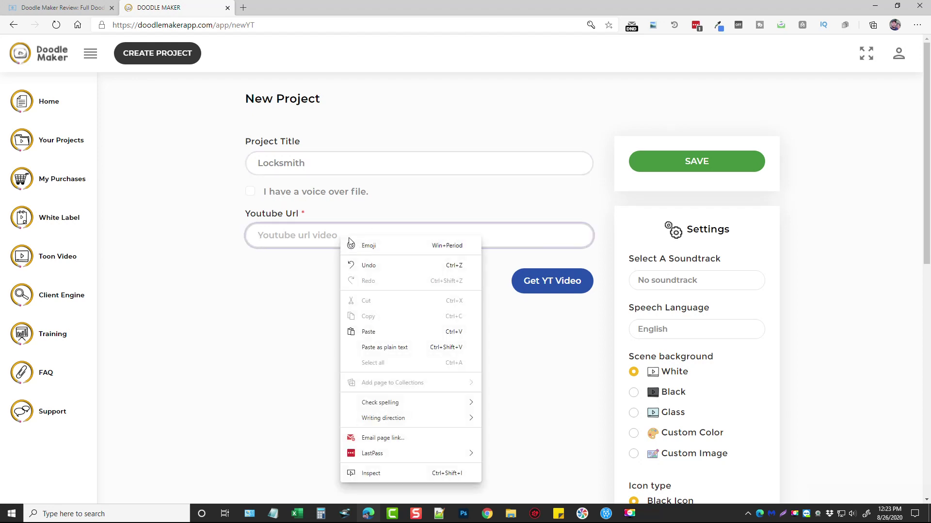
{"action": "left_click", "coordinate": [382, 333]}
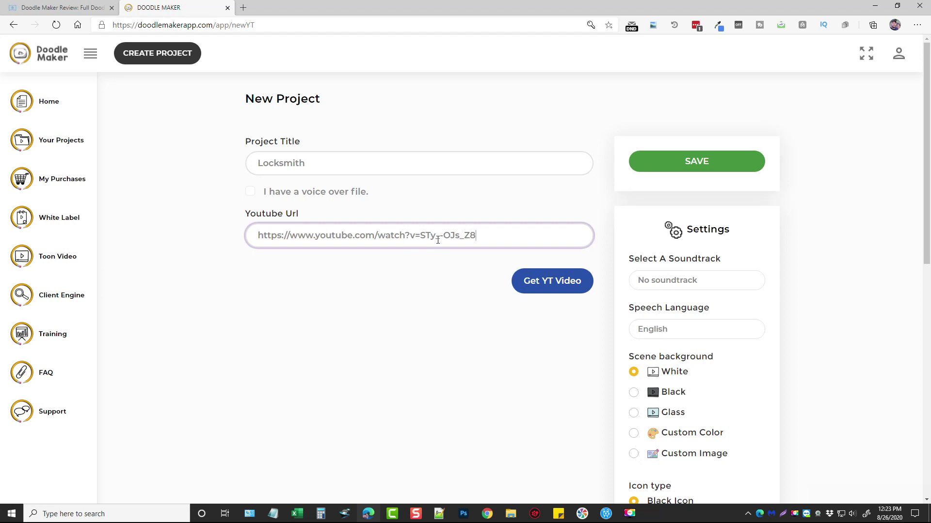
Step: Open the pasted YouTube link in a new browser tab
{"action": "scroll", "coordinate": [816, 299], "scroll_direction": "down", "scroll_amount": 2}
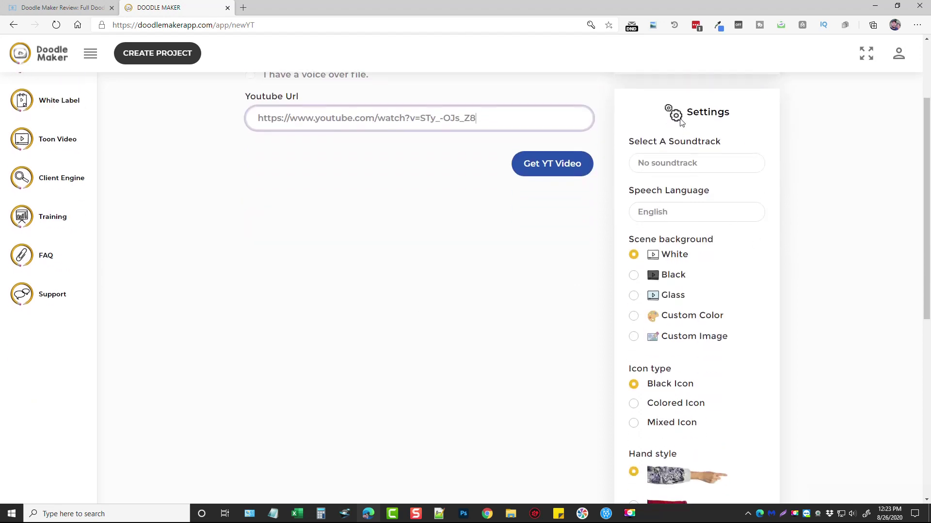
{"action": "left_click", "coordinate": [676, 211]}
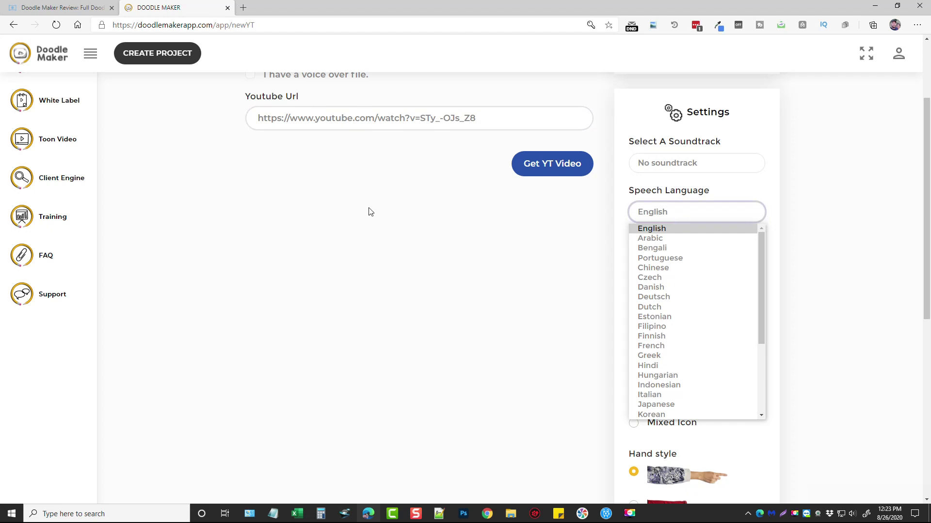
{"action": "left_click", "coordinate": [484, 118]}
{"action": "left_click_drag", "start_coordinate": [483, 118], "coordinate": [257, 118]}
{"action": "right_click", "coordinate": [295, 119]}
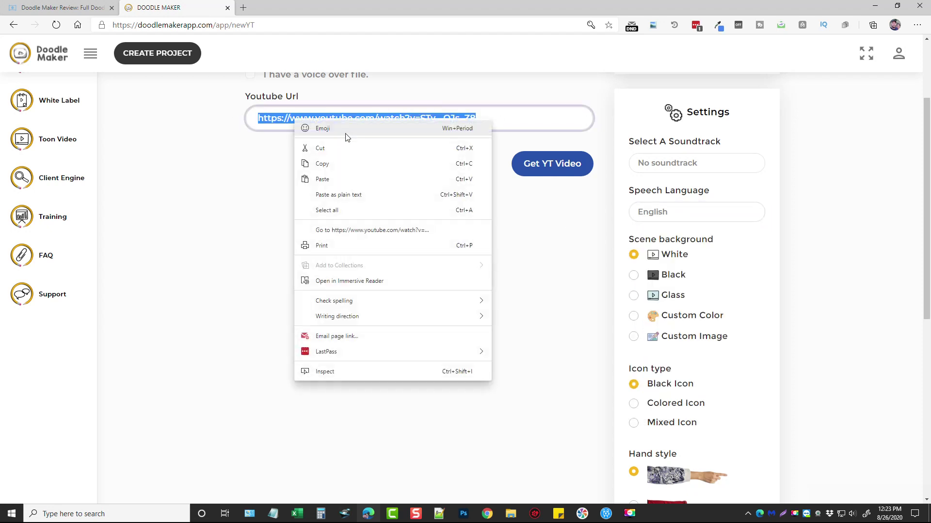
{"action": "left_click", "coordinate": [351, 232]}
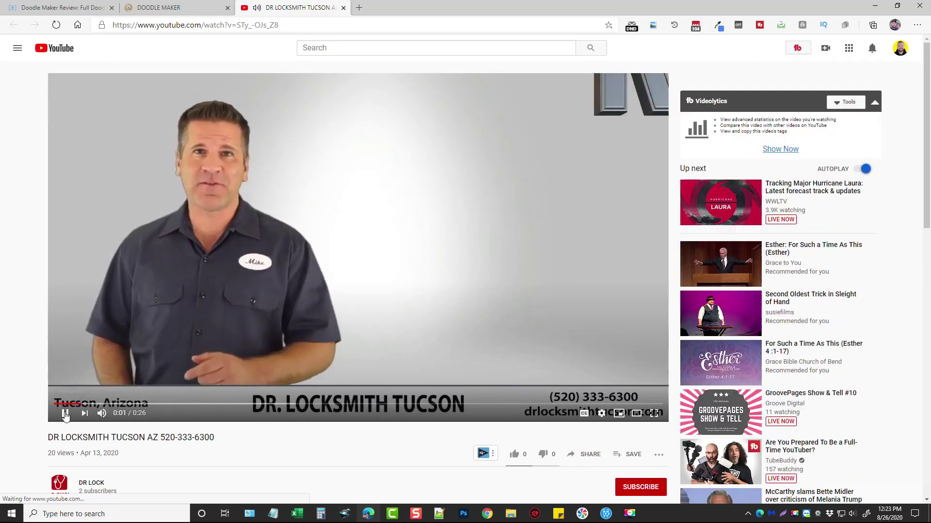
Step: Pause the locksmith video at 0:02 and return to the Doodle Maker tab
{"action": "left_click", "coordinate": [65, 415]}
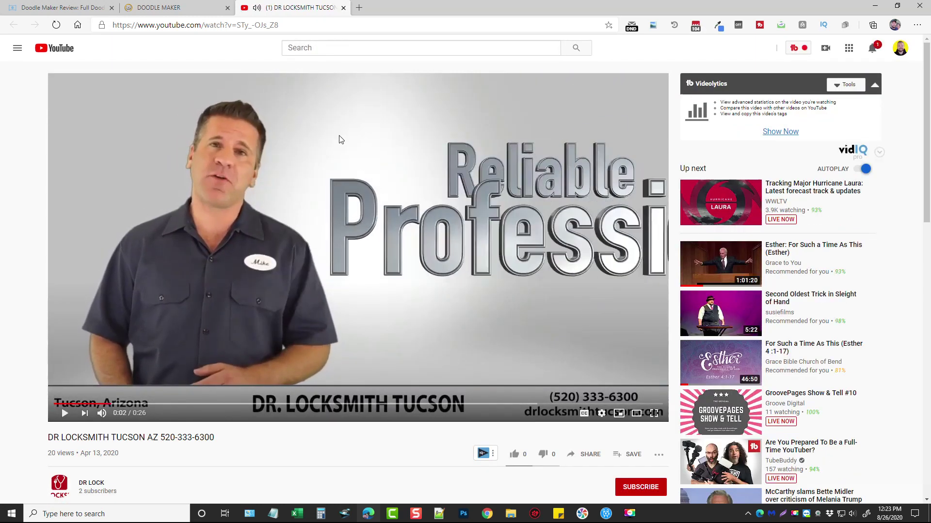
{"action": "left_click", "coordinate": [176, 11]}
Step: Fetch the YouTube video's transcript into the slide script
{"action": "left_click", "coordinate": [487, 119]}
{"action": "left_click", "coordinate": [552, 164]}
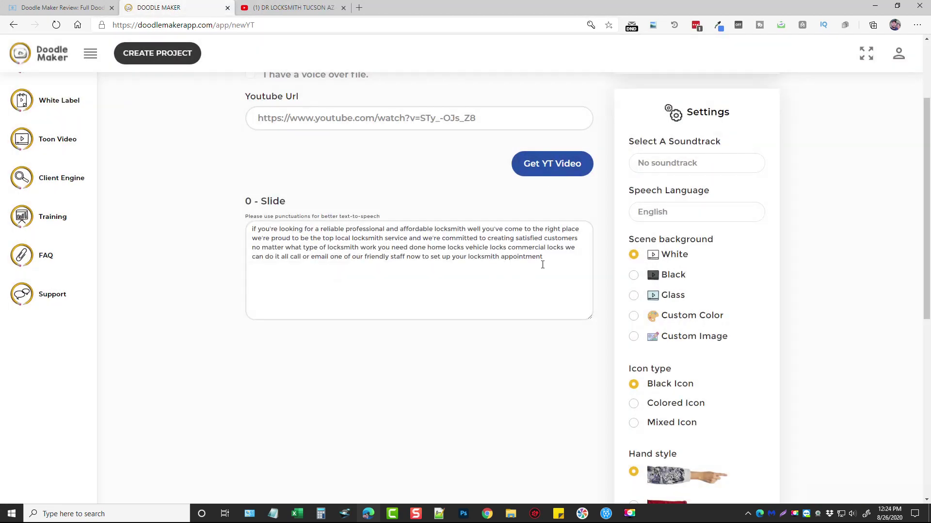
{"action": "left_click_drag", "start_coordinate": [253, 229], "coordinate": [555, 263]}
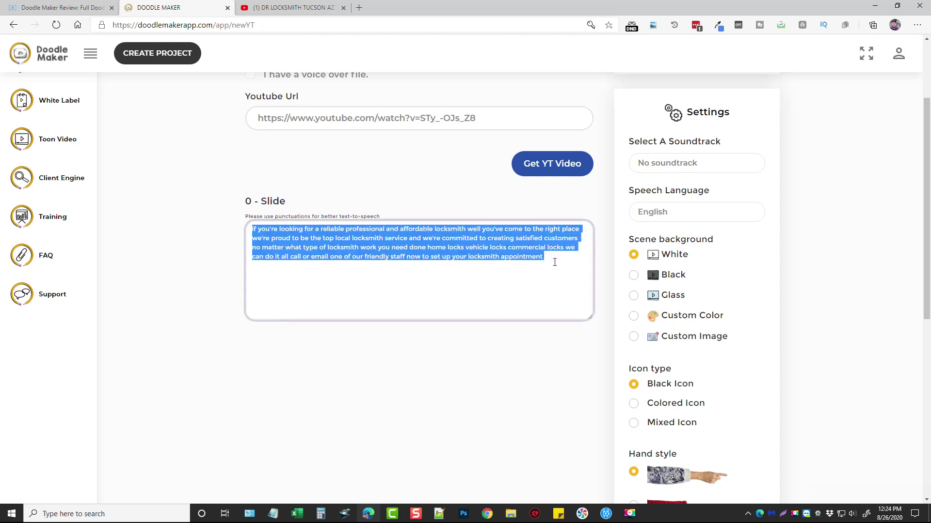
{"action": "left_click", "coordinate": [544, 269]}
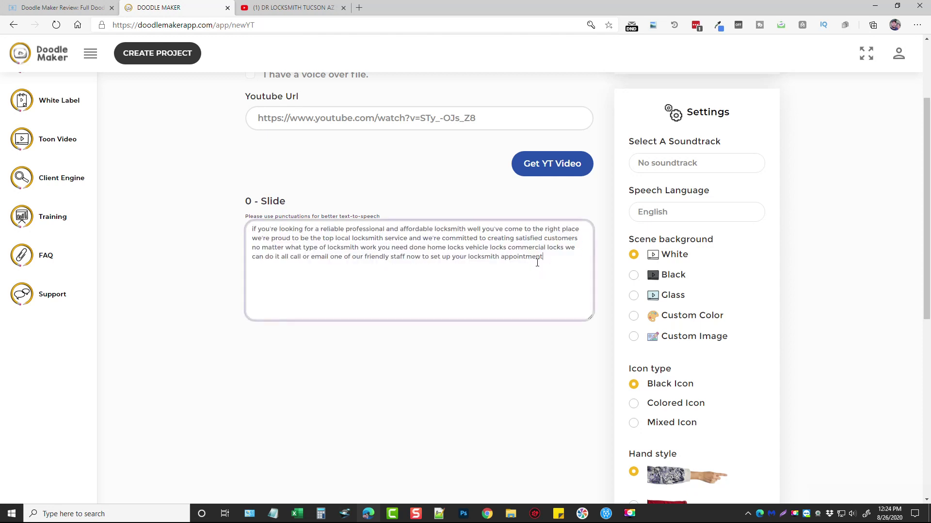
Step: Keep No soundtrack, set Speech Language to French, and save the project
{"action": "left_click", "coordinate": [724, 167]}
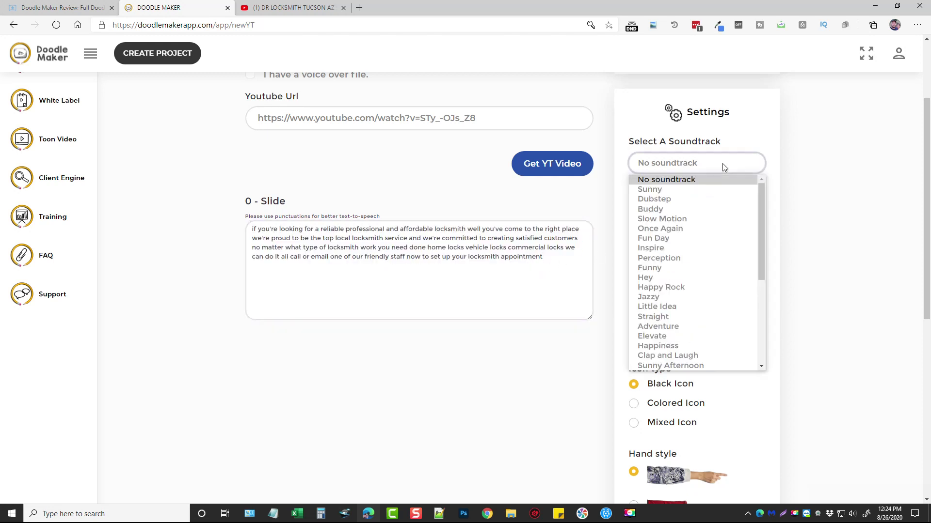
{"action": "left_click", "coordinate": [862, 205]}
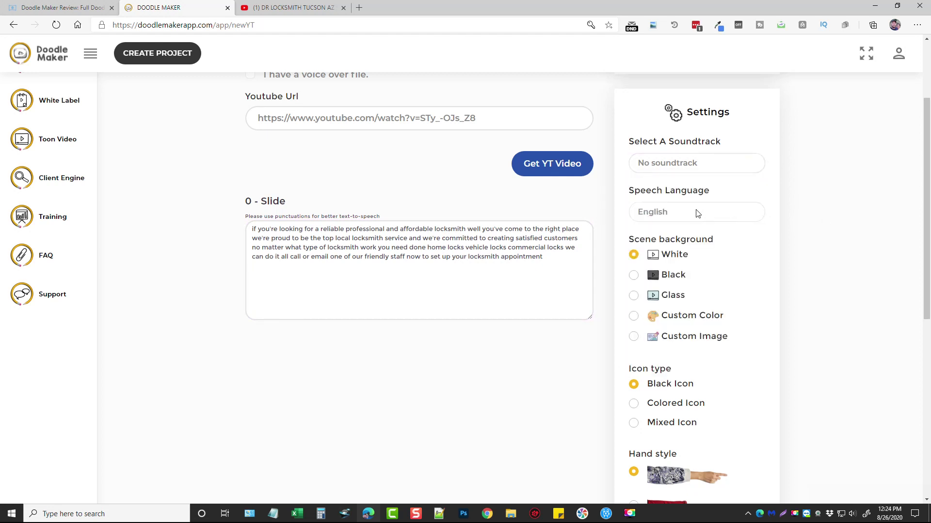
{"action": "left_click", "coordinate": [672, 214]}
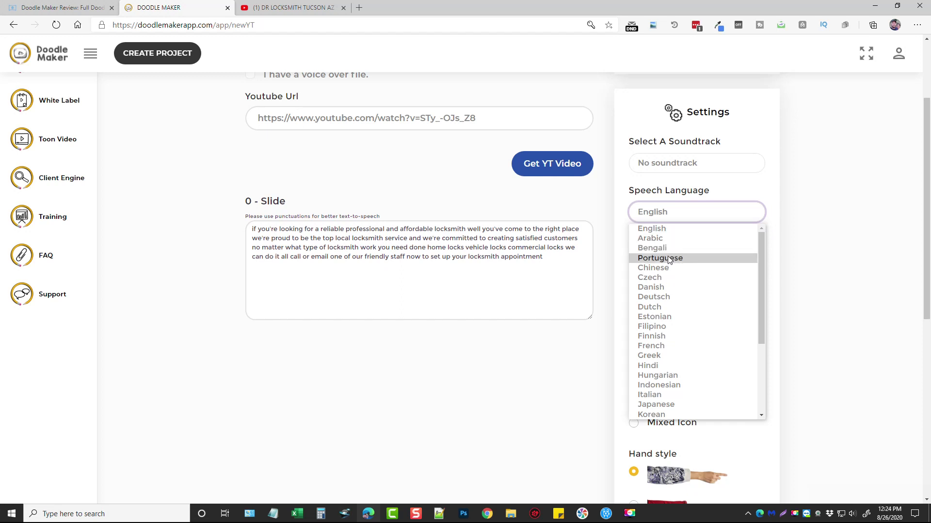
{"action": "left_click", "coordinate": [659, 348]}
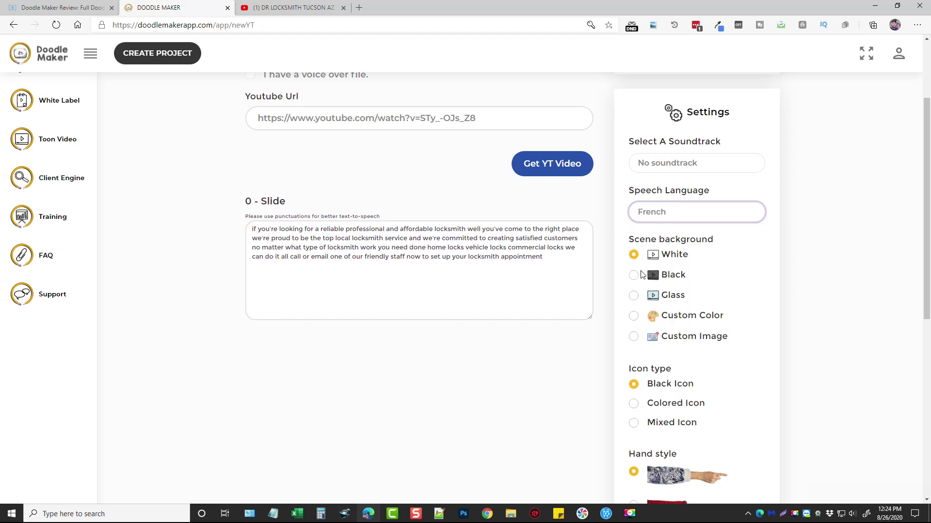
{"action": "scroll", "coordinate": [678, 387], "scroll_direction": "down", "scroll_amount": 6}
{"action": "scroll", "coordinate": [707, 350], "scroll_direction": "down", "scroll_amount": 3}
{"action": "scroll", "coordinate": [679, 378], "scroll_direction": "up", "scroll_amount": 10}
{"action": "left_click", "coordinate": [698, 161]}
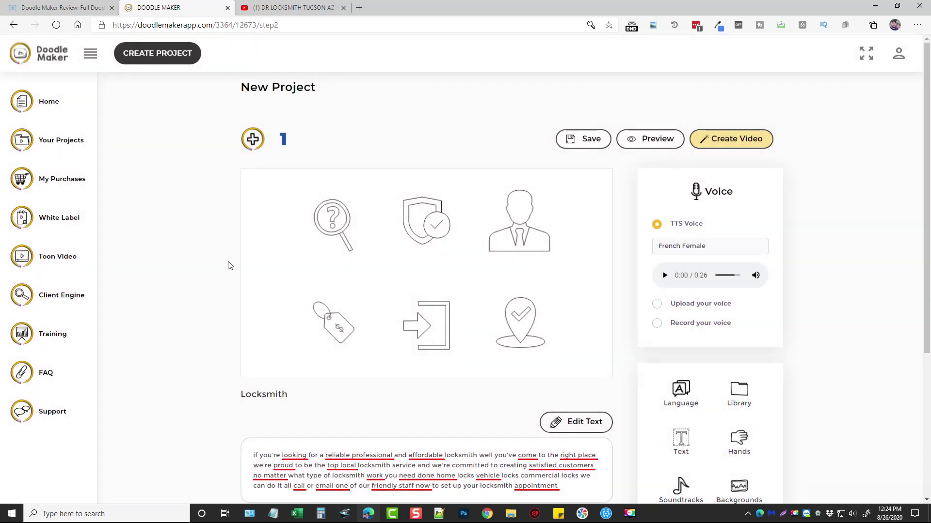
{"action": "scroll", "coordinate": [226, 309], "scroll_direction": "down", "scroll_amount": 3}
{"action": "scroll", "coordinate": [268, 247], "scroll_direction": "up", "scroll_amount": 3}
{"action": "scroll", "coordinate": [470, 283], "scroll_direction": "down", "scroll_amount": 3}
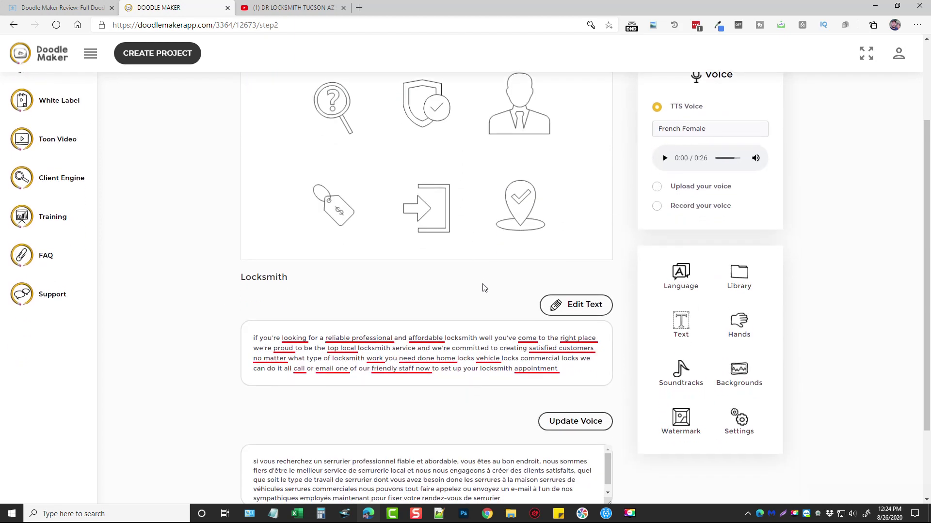
{"action": "scroll", "coordinate": [509, 277], "scroll_direction": "up", "scroll_amount": 3}
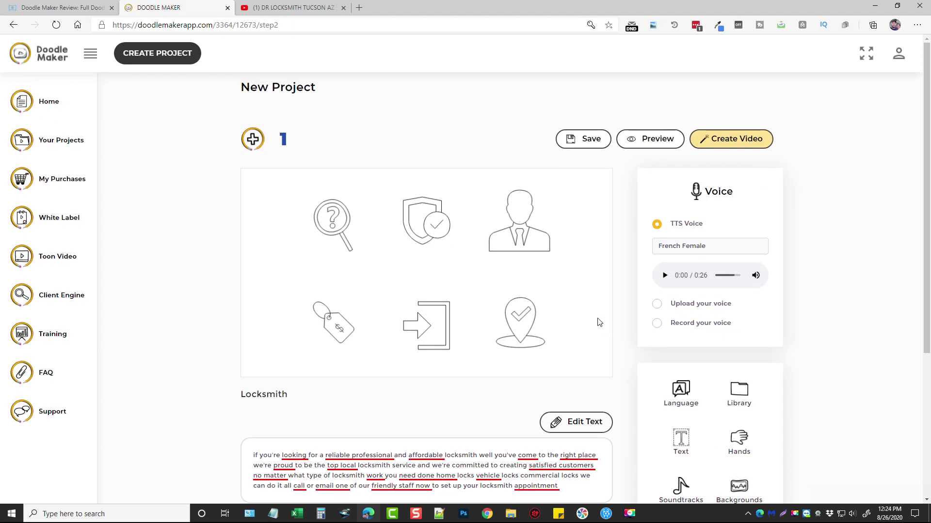
{"action": "scroll", "coordinate": [591, 318], "scroll_direction": "down", "scroll_amount": 5}
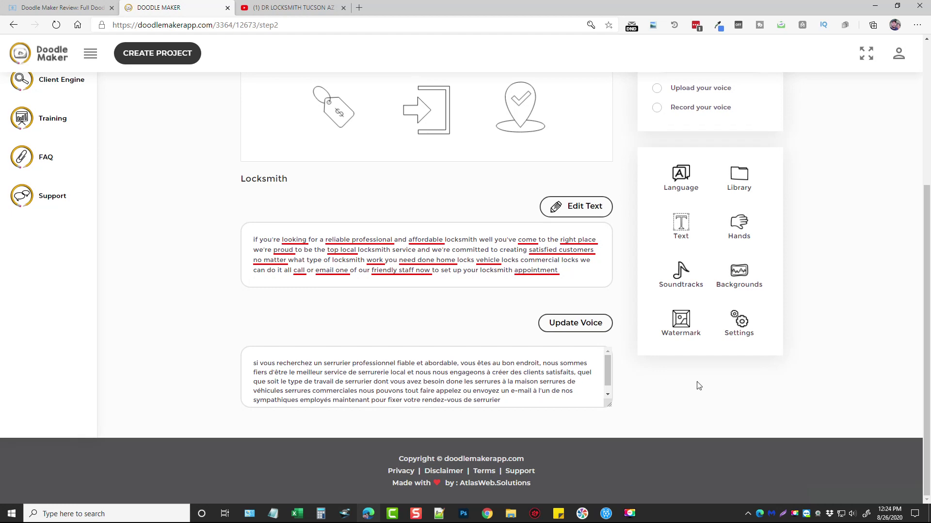
{"action": "scroll", "coordinate": [696, 385], "scroll_direction": "up", "scroll_amount": 4}
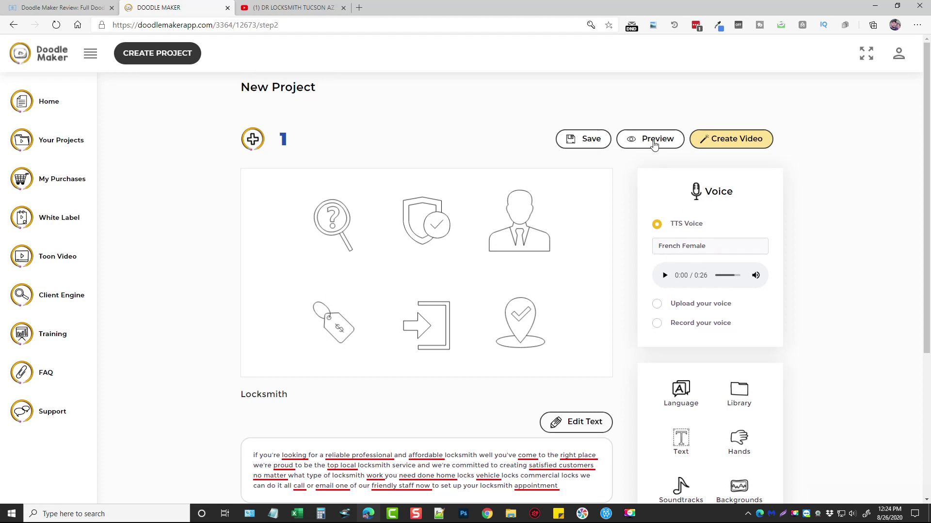
{"action": "left_click", "coordinate": [654, 143]}
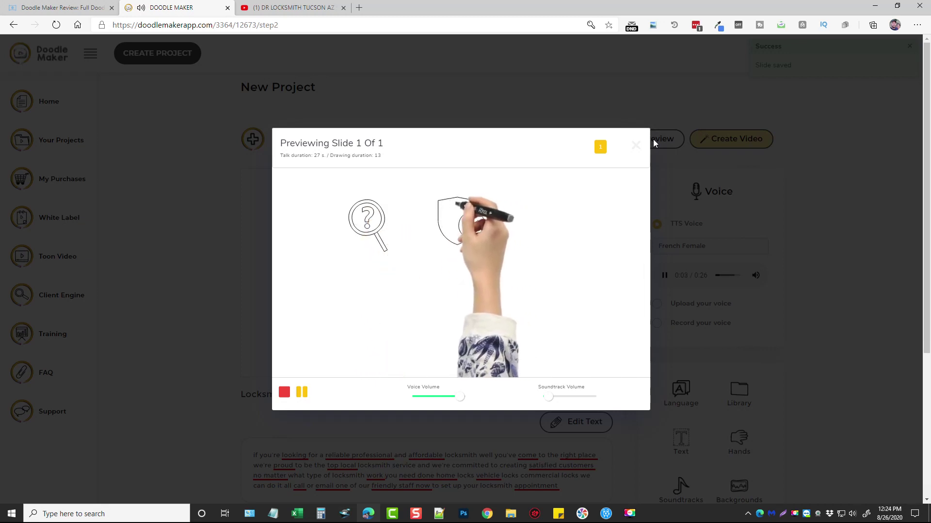
{"action": "left_click", "coordinate": [285, 393]}
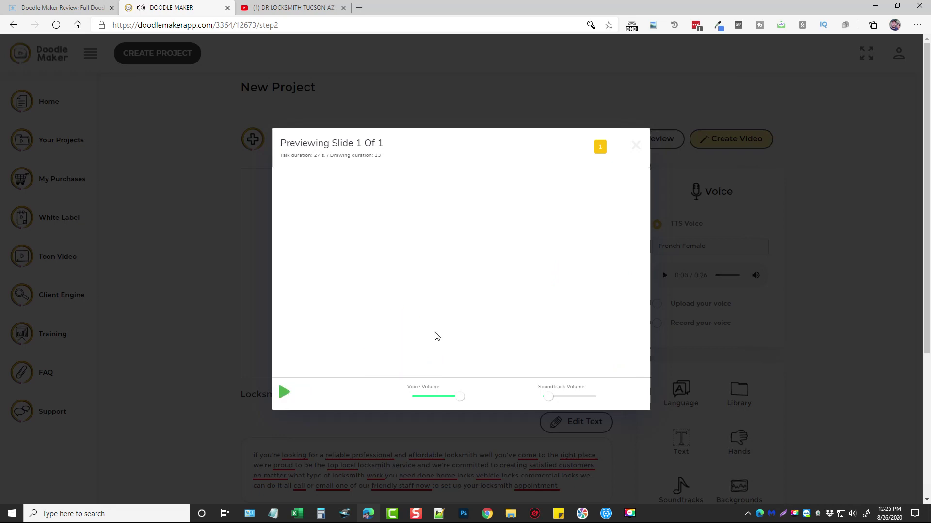
{"action": "left_click", "coordinate": [635, 145]}
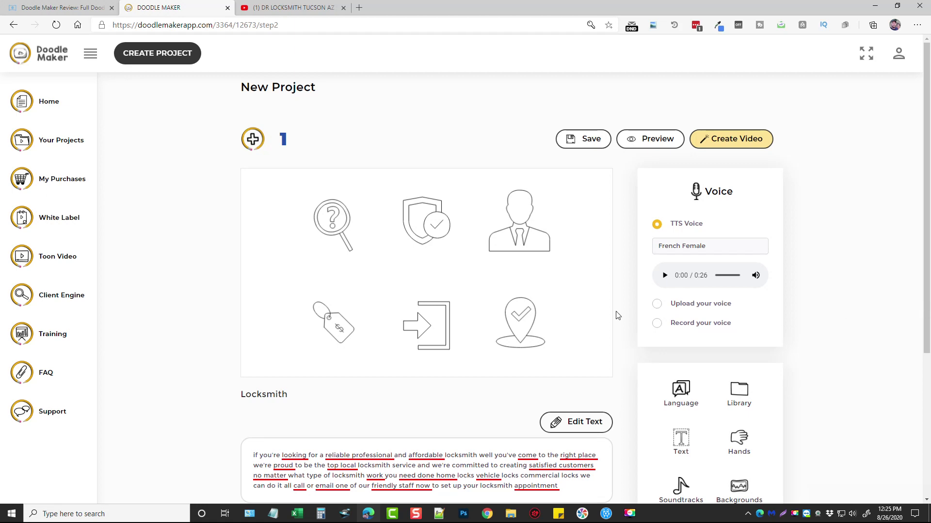
{"action": "scroll", "coordinate": [435, 310], "scroll_direction": "down", "scroll_amount": 4}
{"action": "scroll", "coordinate": [543, 177], "scroll_direction": "up", "scroll_amount": 2}
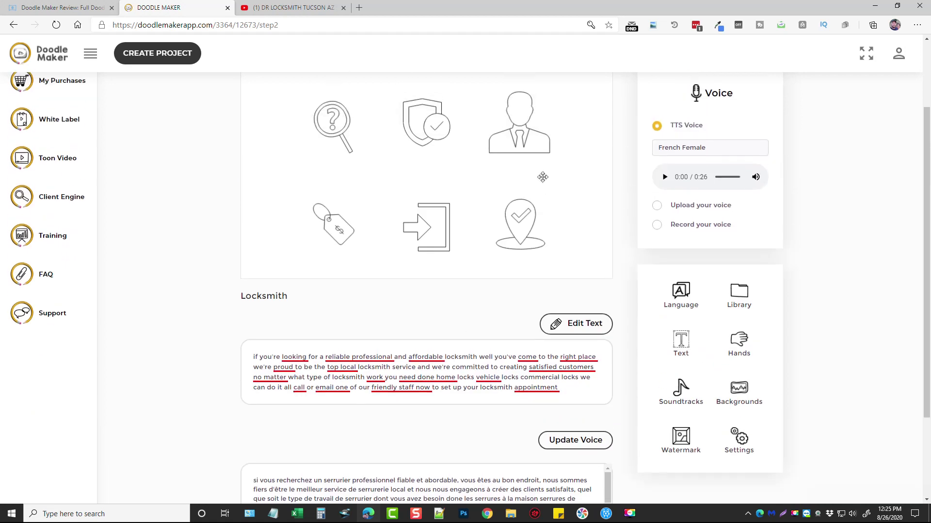
{"action": "scroll", "coordinate": [542, 177], "scroll_direction": "up", "scroll_amount": 2}
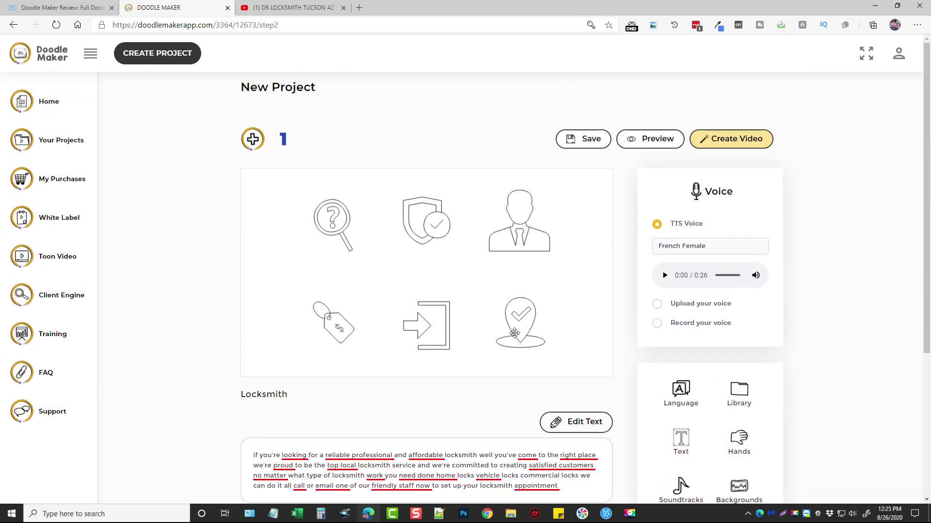
{"action": "left_click", "coordinate": [287, 8]}
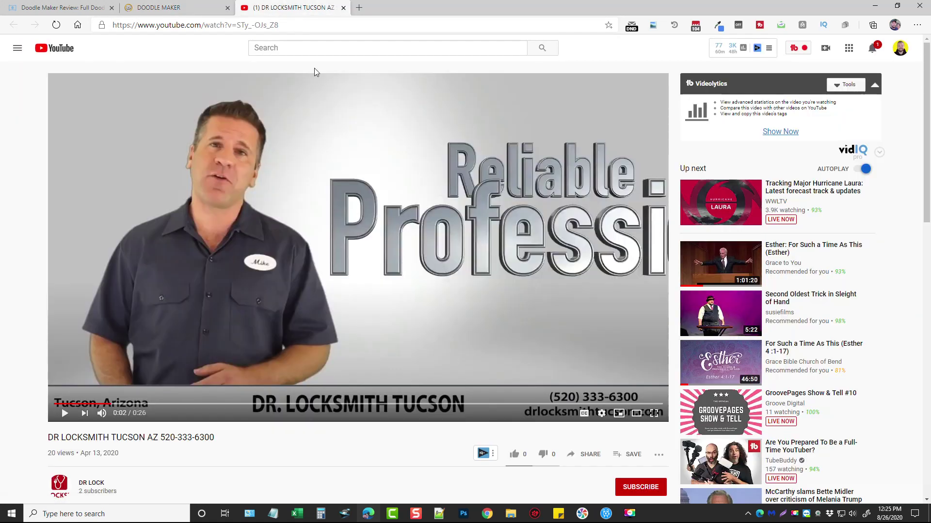
{"action": "left_click", "coordinate": [302, 47]}
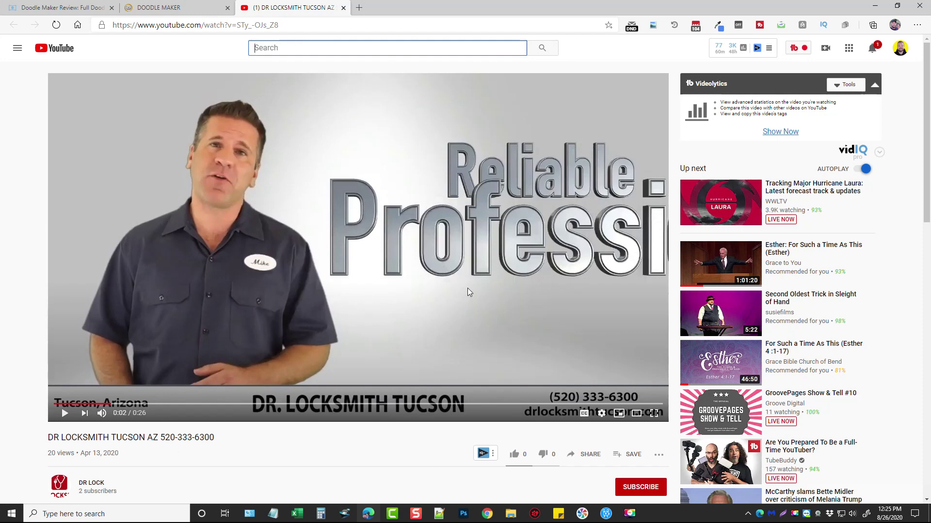
{"action": "left_click", "coordinate": [160, 8]}
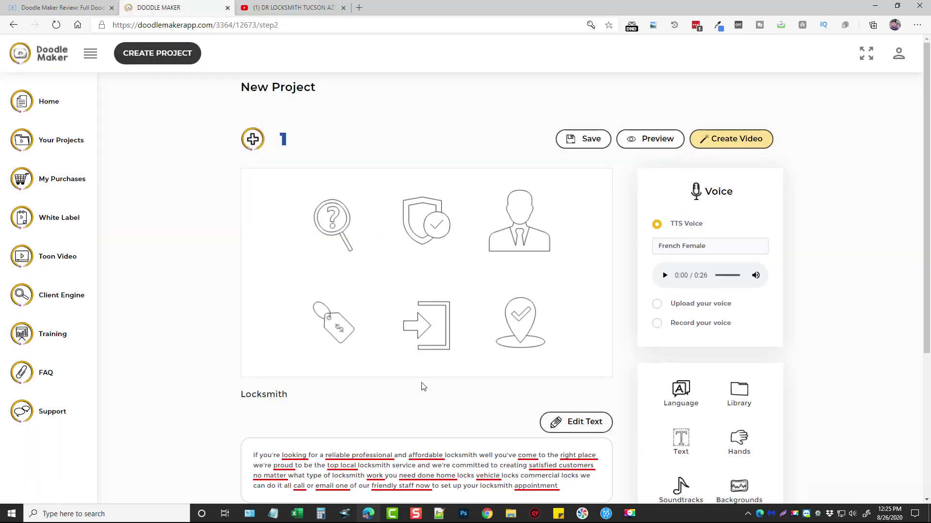
{"action": "scroll", "coordinate": [421, 385], "scroll_direction": "down", "scroll_amount": 2}
{"action": "scroll", "coordinate": [461, 329], "scroll_direction": "down", "scroll_amount": 2}
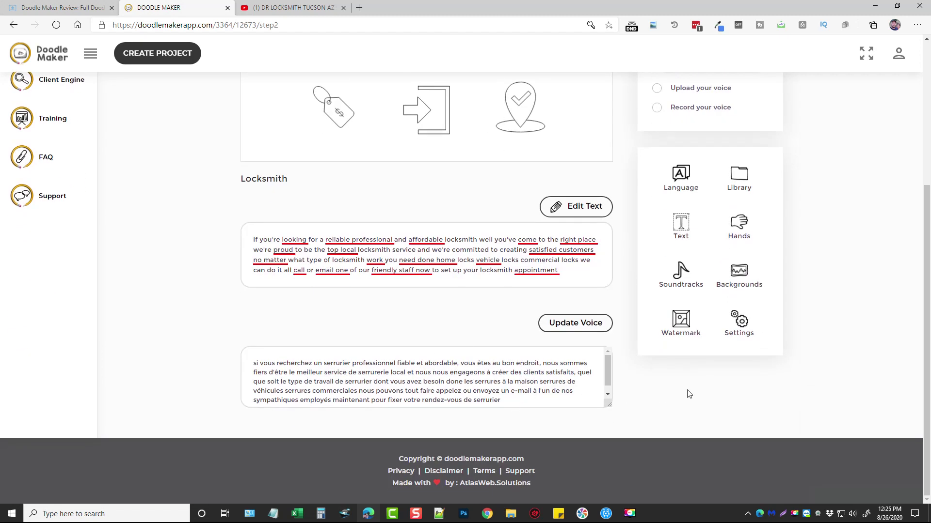
{"action": "scroll", "coordinate": [537, 396], "scroll_direction": "up", "scroll_amount": 5}
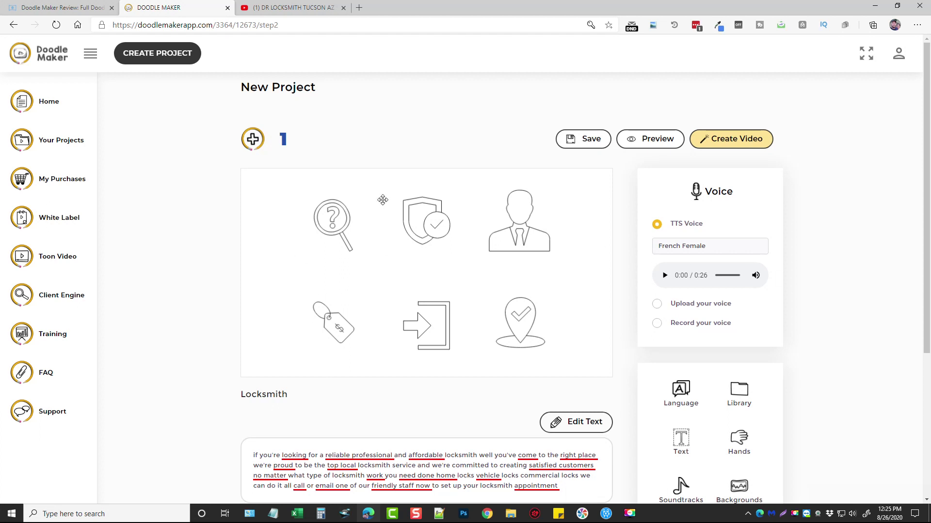
Step: Move the magnifier and shield icons slightly lower, then switch to the Doodle Maker Review tab
{"action": "left_click_drag", "start_coordinate": [345, 220], "coordinate": [340, 240]}
{"action": "left_click_drag", "start_coordinate": [426, 225], "coordinate": [429, 239]}
{"action": "scroll", "coordinate": [221, 301], "scroll_direction": "down", "scroll_amount": 3}
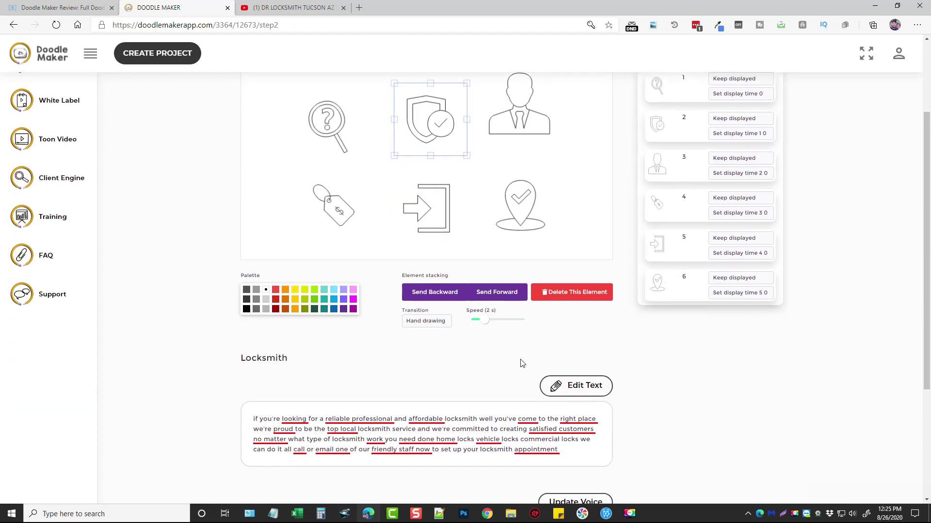
{"action": "scroll", "coordinate": [535, 369], "scroll_direction": "up", "scroll_amount": 2}
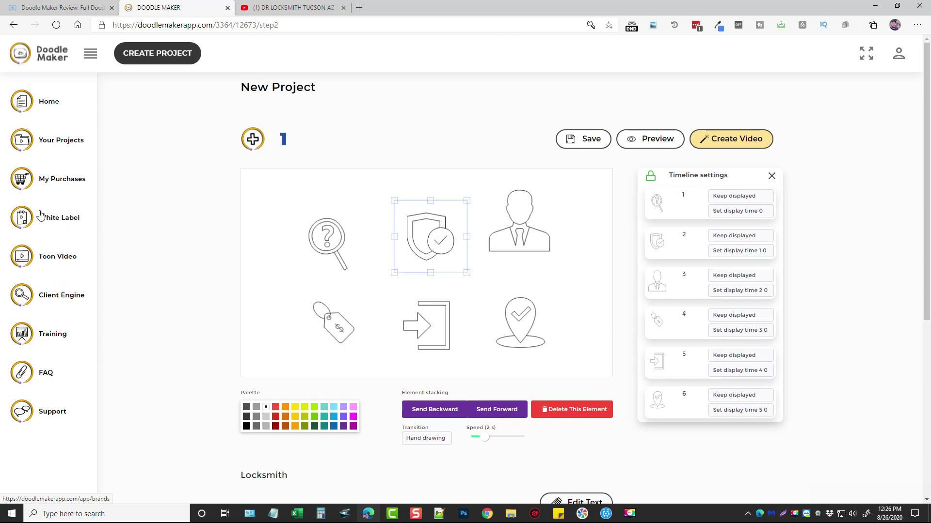
{"action": "left_click", "coordinate": [96, 7]}
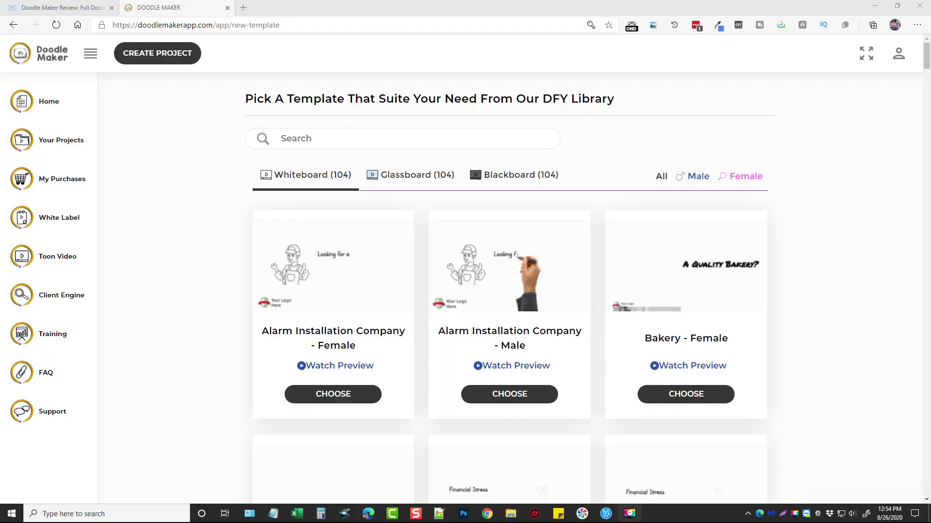
Step: Scroll the Whiteboard template library listing 104 templates
{"action": "mouse_move", "coordinate": [926, 53]}
{"action": "left_mouse_down"}
{"action": "mouse_move", "coordinate": [925, 124]}
{"action": "mouse_move", "coordinate": [913, 147]}
{"action": "mouse_move", "coordinate": [928, 196]}
{"action": "mouse_move", "coordinate": [928, 349]}
{"action": "mouse_move", "coordinate": [927, 54]}
{"action": "left_mouse_up"}
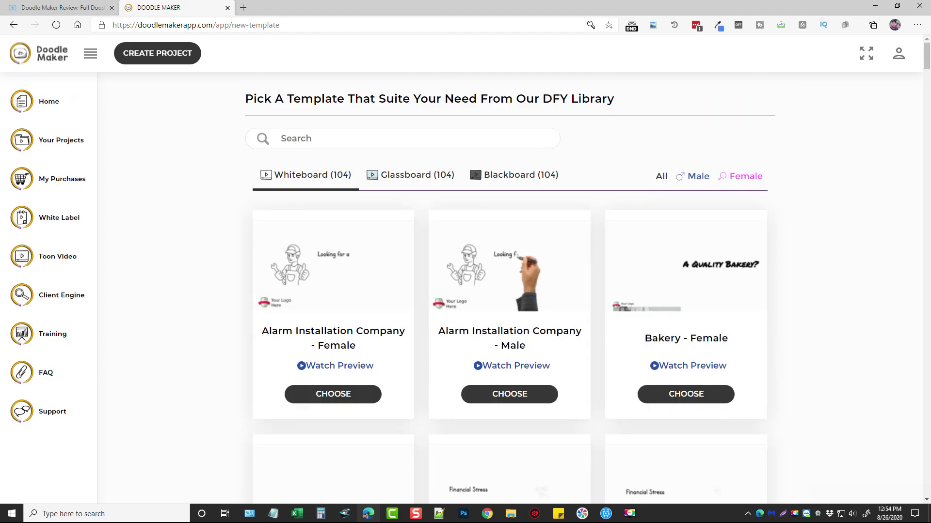